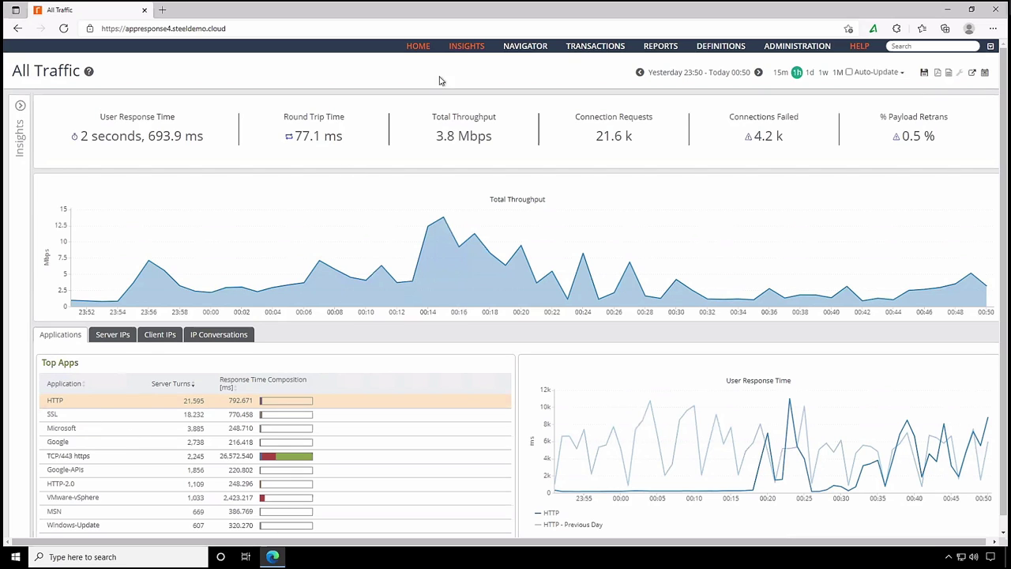
- Search for 18.209.231.87 and open its TCP Connections (Server IP) insight report
mouse_move(462, 53)
right_click(913, 46)
click(884, 148)
click(884, 63)
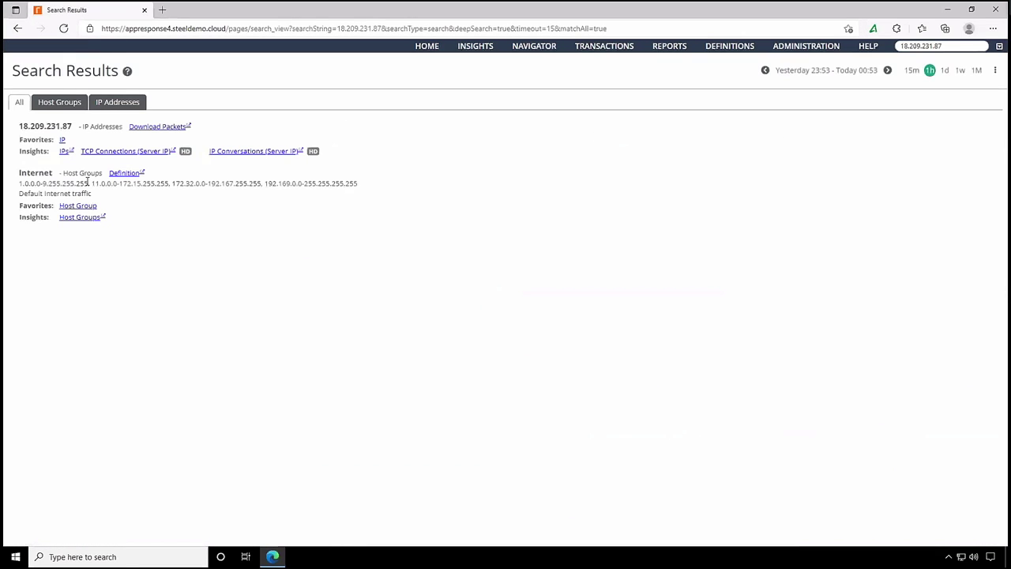
click(118, 151)
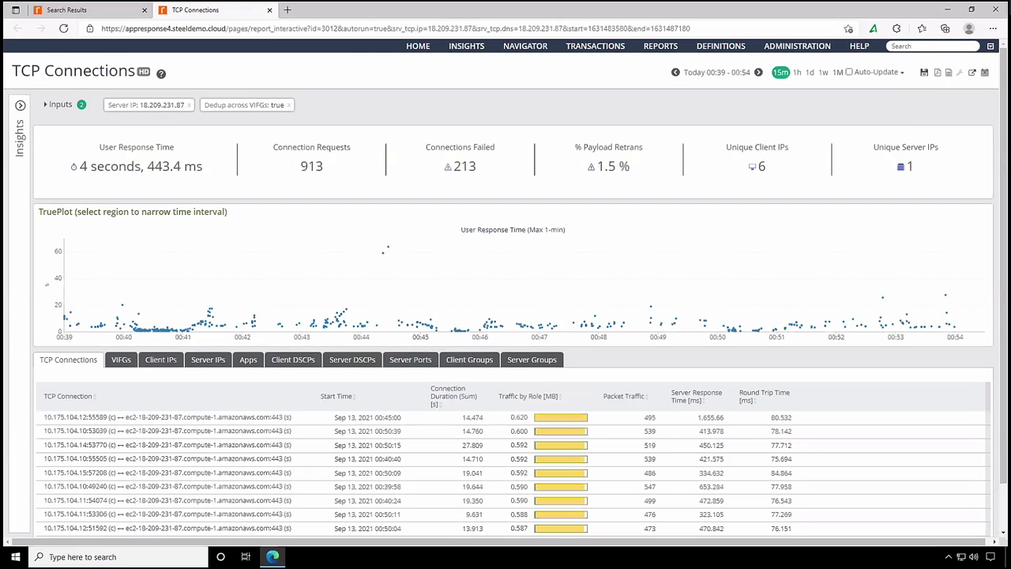
- Sort the connections by Server Response Time in descending order
click(683, 400)
click(684, 400)
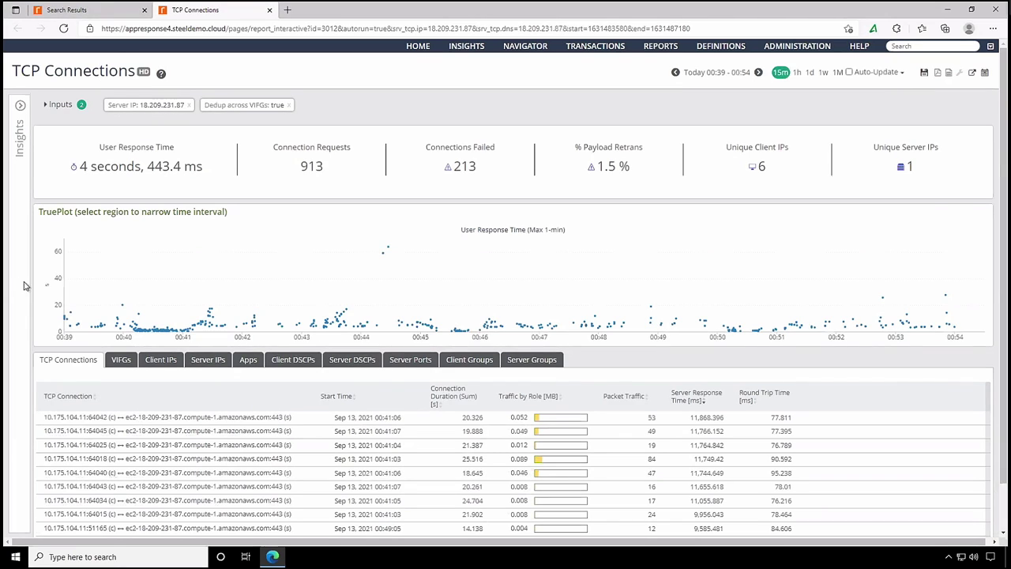
- In the TruePlot Column Chooser, replace User Response Time (Max 1-min) with Server Response Time (Max 1-min)
click(56, 272)
click(296, 206)
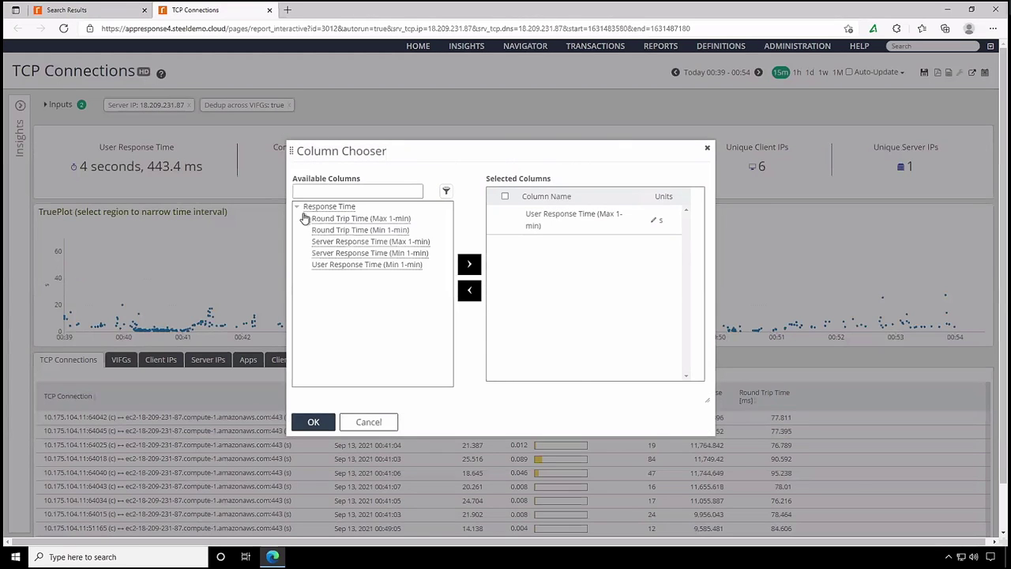
click(338, 242)
click(472, 262)
click(537, 226)
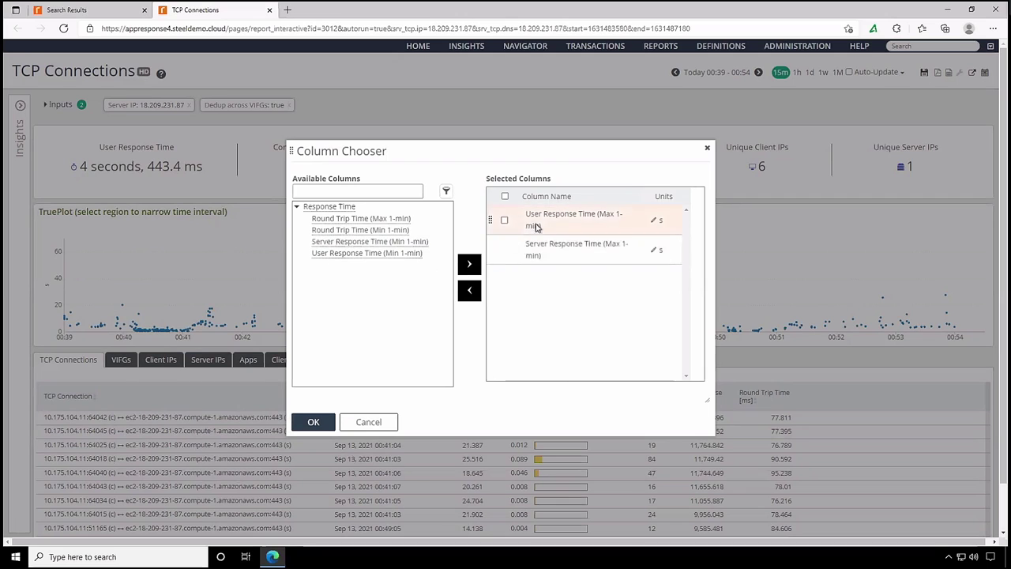
click(469, 290)
key(Return)
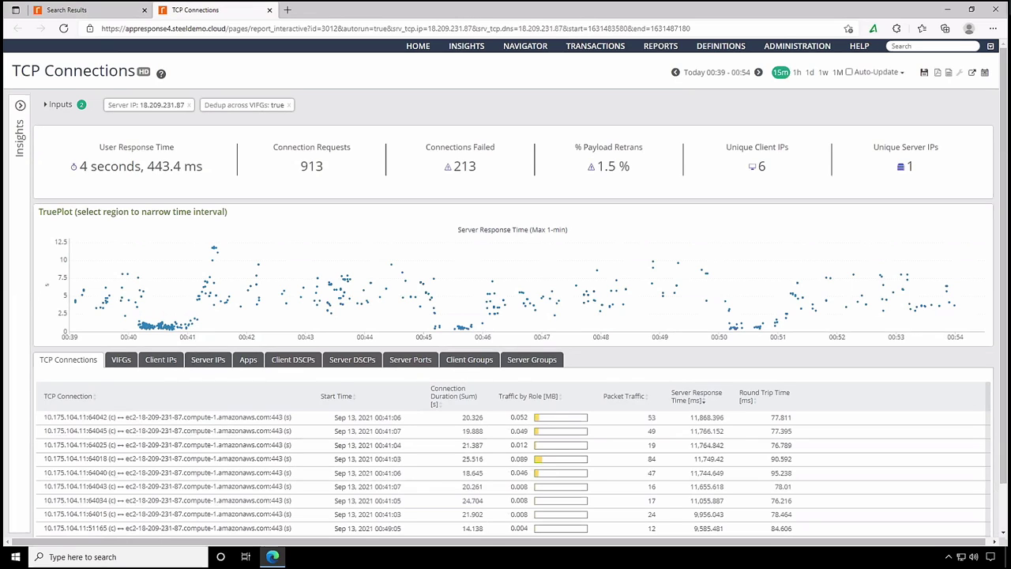
- Switch to the Client IPs tab to list the six clients of 18.209.231.87
click(161, 361)
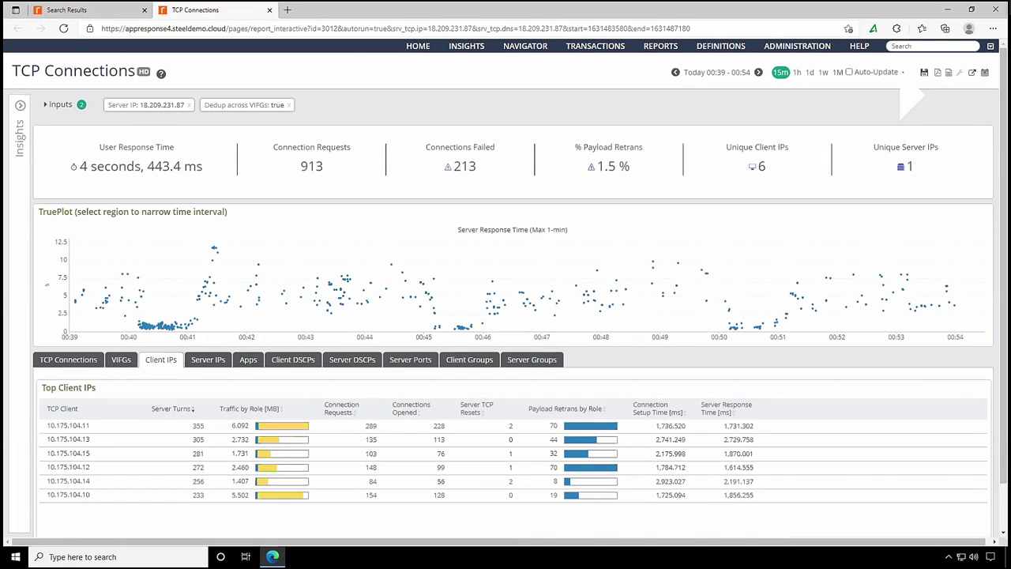
- Change the report's Server IP input to 3.21.162.146 and relaunch it
click(56, 104)
click(143, 273)
key(ctrl+a)
text(3.21.162.146)
click(71, 358)
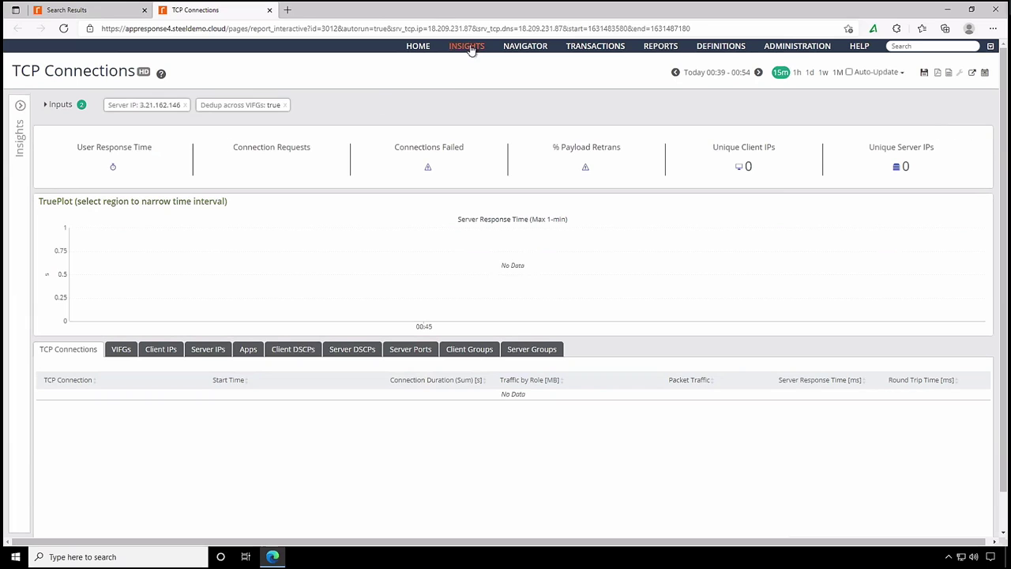
- Launch an IP Conversations insight report with 3.21.162.146 entered as IP2
mouse_move(471, 50)
click(375, 148)
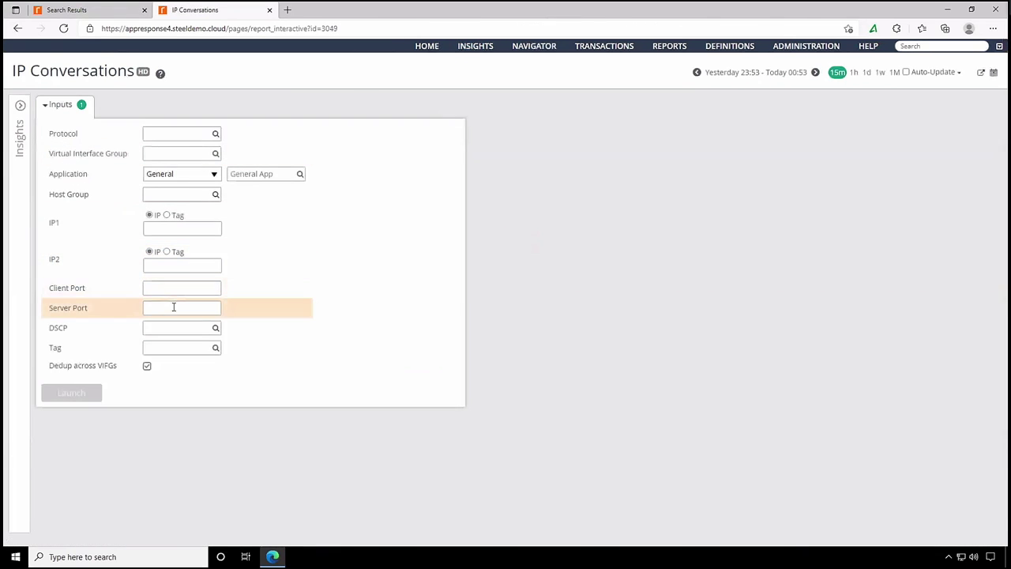
click(172, 267)
text(3.21.162.146)
click(70, 393)
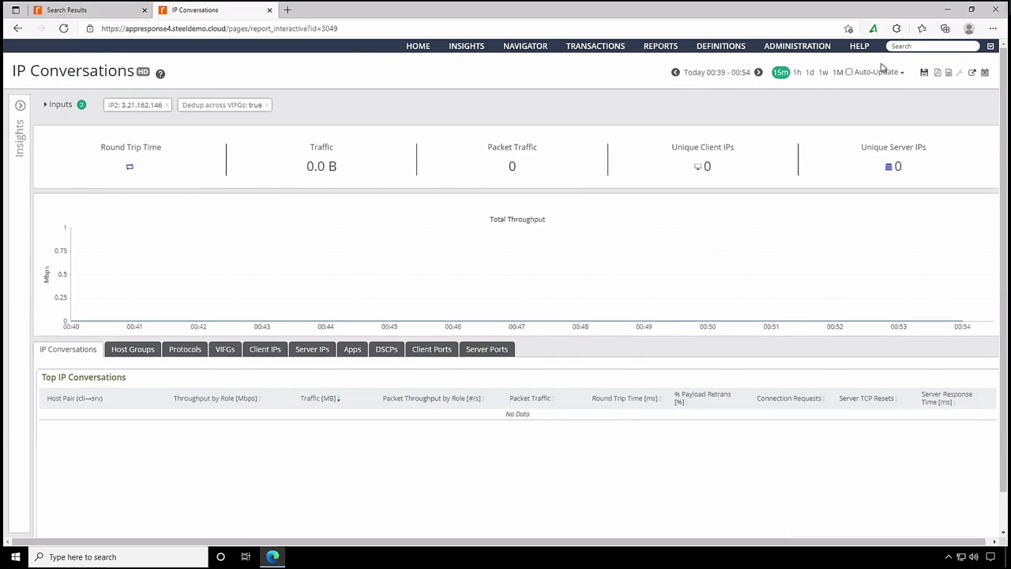
- Search for 34.220.56.69 and open its TCP Connections (Server IP) report
text(34.250.56.69)
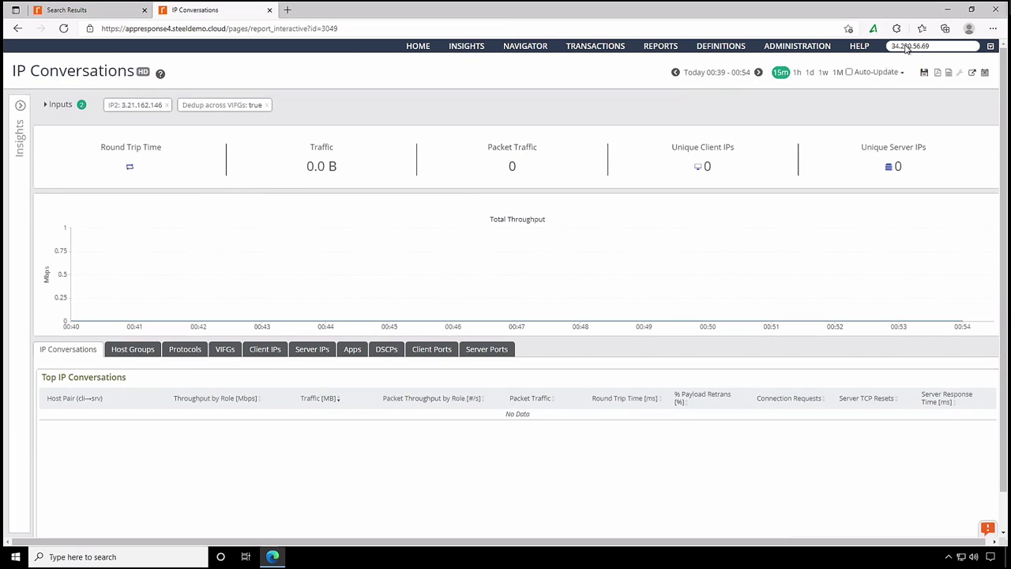
click(880, 63)
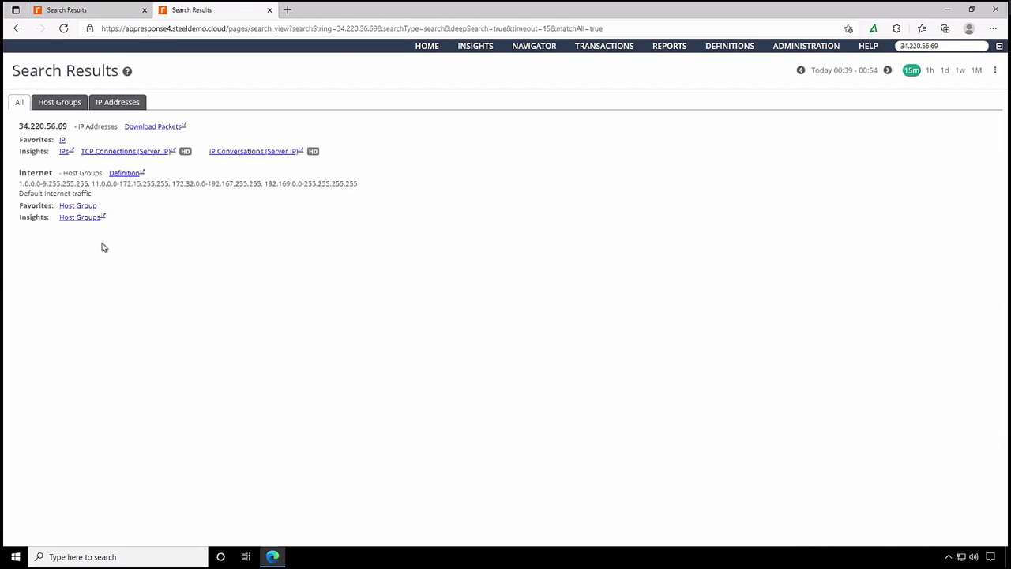
click(139, 153)
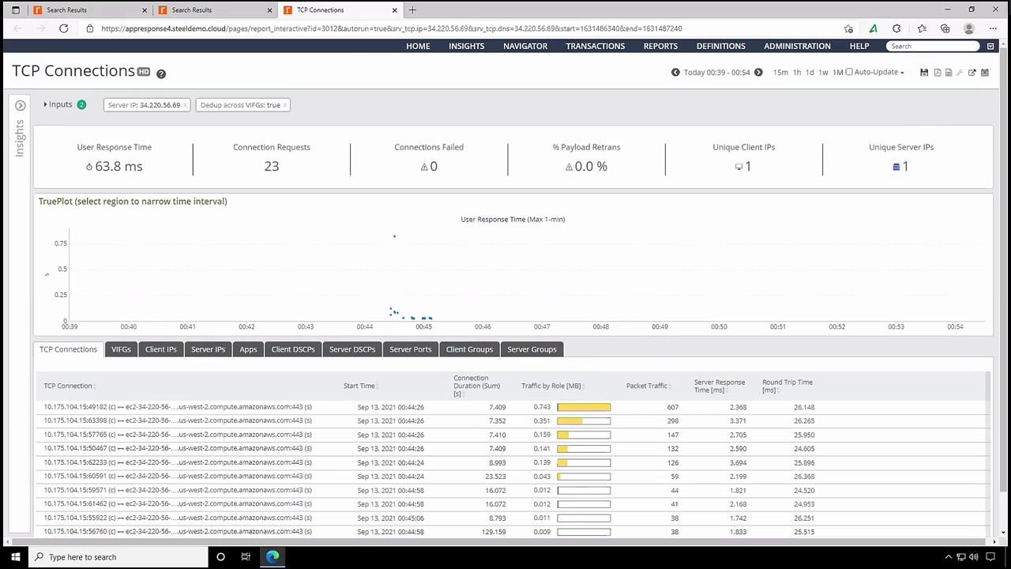
- Run a header search for client address 10.175.104.12
click(910, 48)
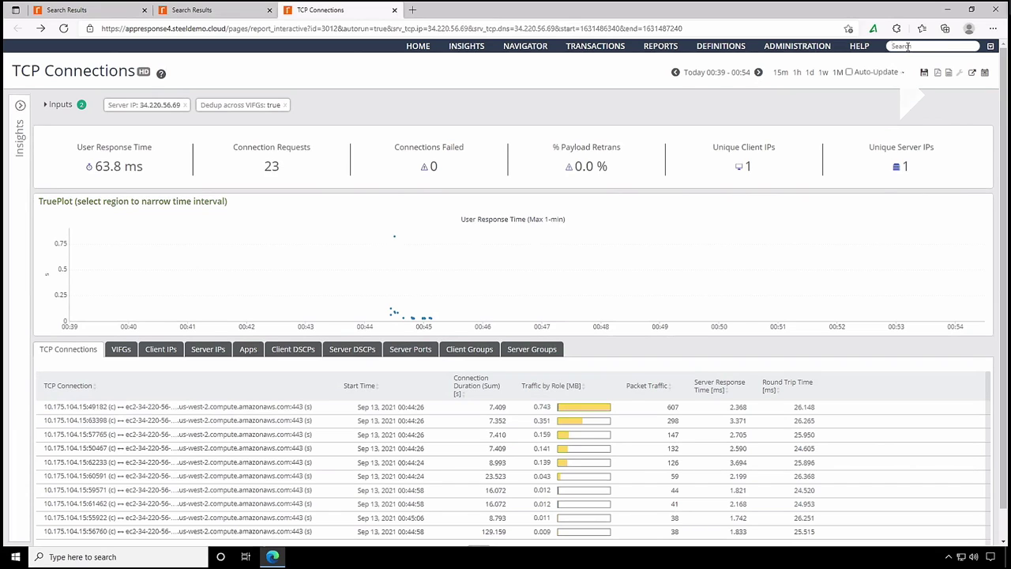
text(10.175.104.12)
click(897, 64)
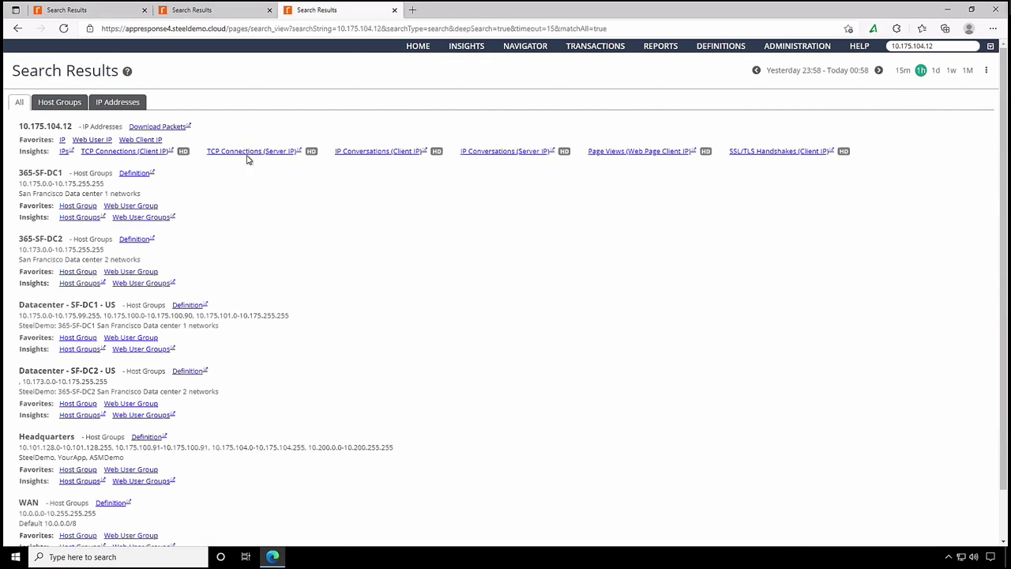
- Open the TCP Connections (Client IP) insight report for 10.175.104.12
click(158, 152)
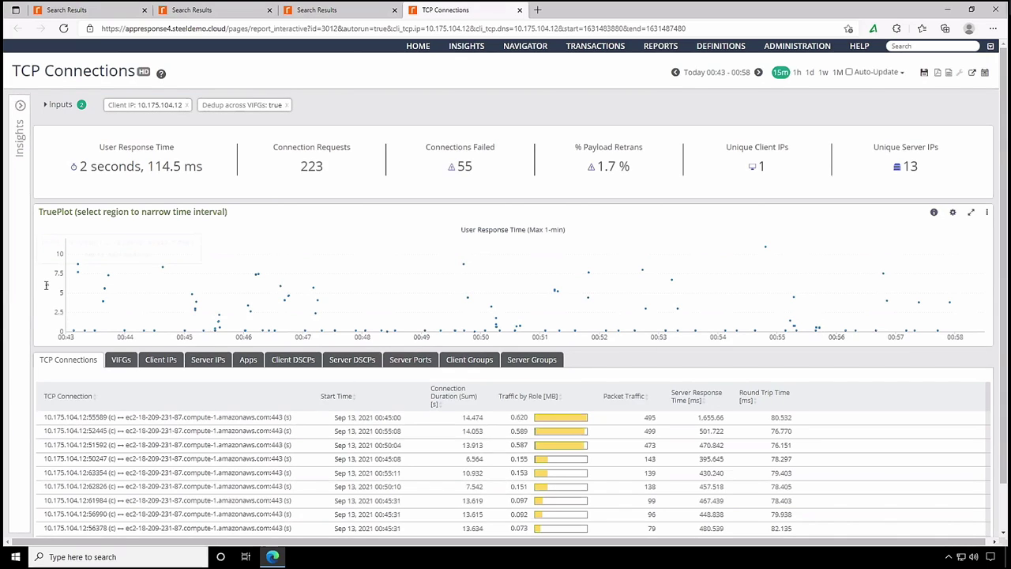
- In the Column Chooser, select Server Response Time (Max 1-min), remove User Response Time, and confirm
click(50, 276)
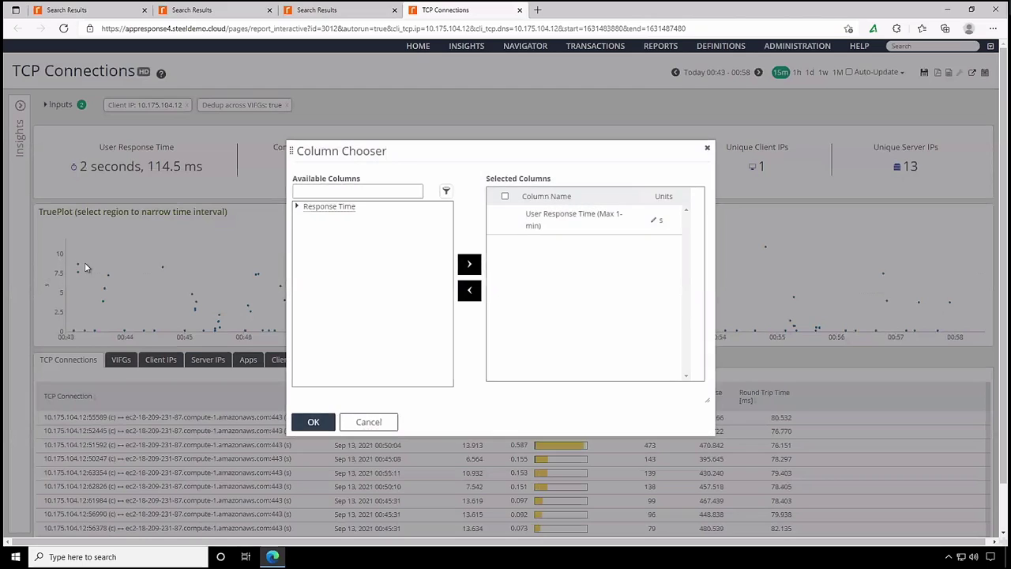
click(297, 206)
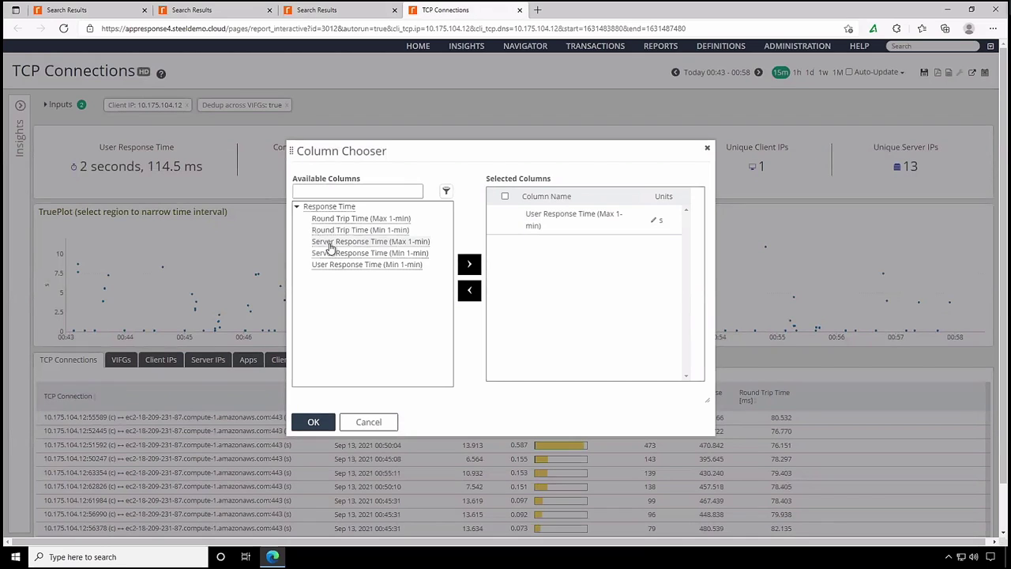
click(348, 242)
click(469, 263)
click(529, 227)
click(469, 289)
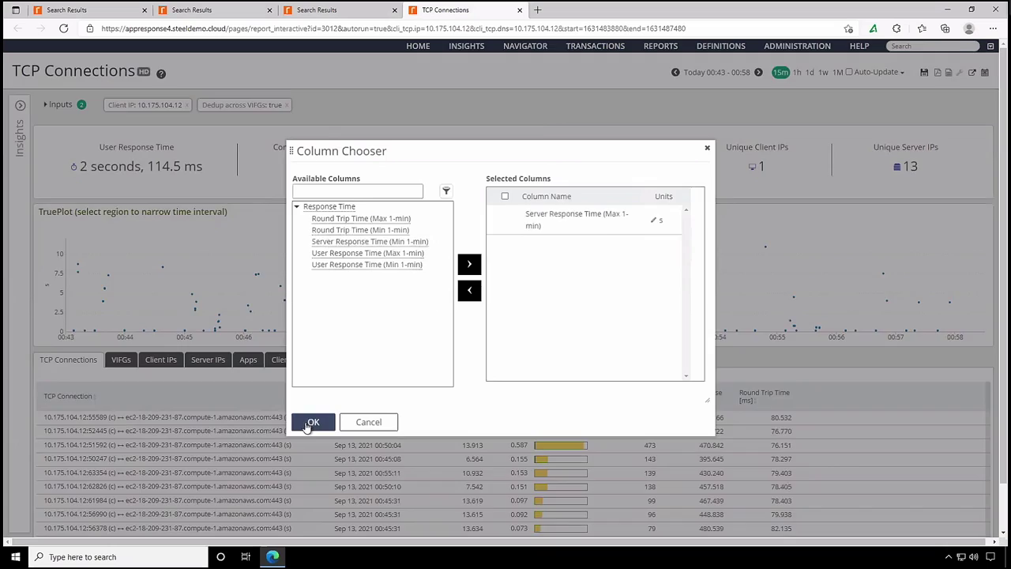
click(314, 422)
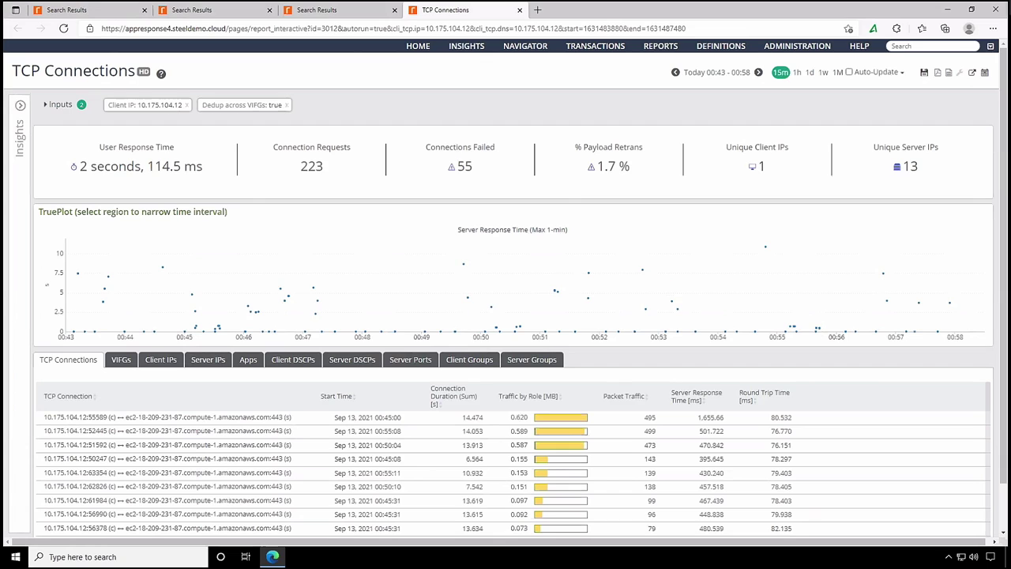
click(205, 361)
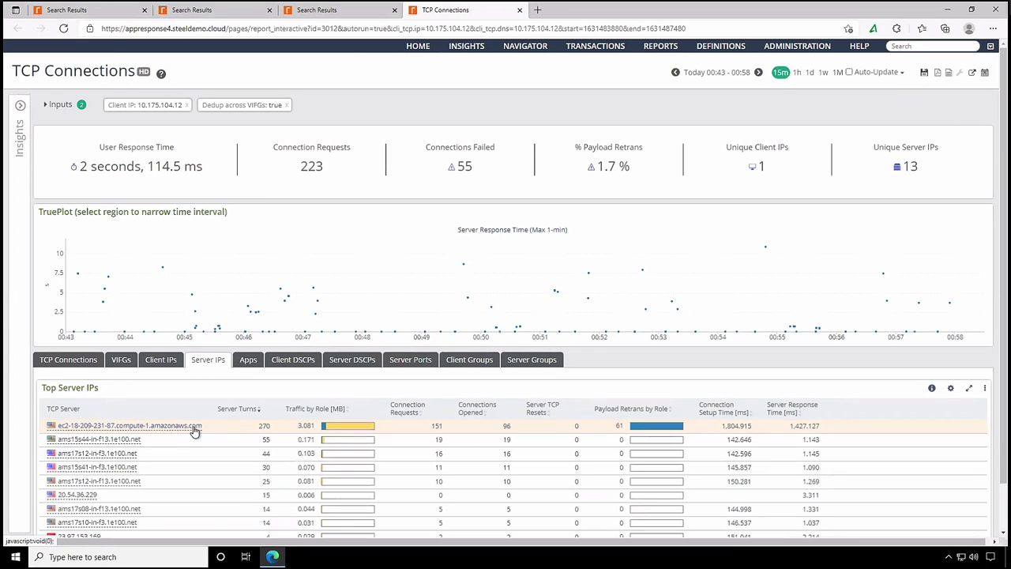
click(83, 361)
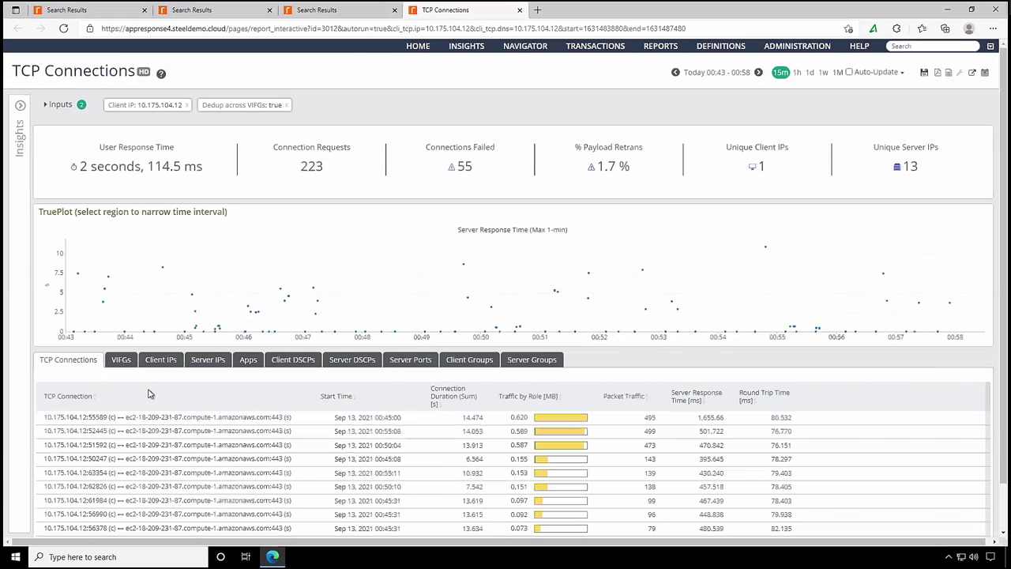
click(184, 426)
mouse_move(320, 504)
mouse_move(388, 519)
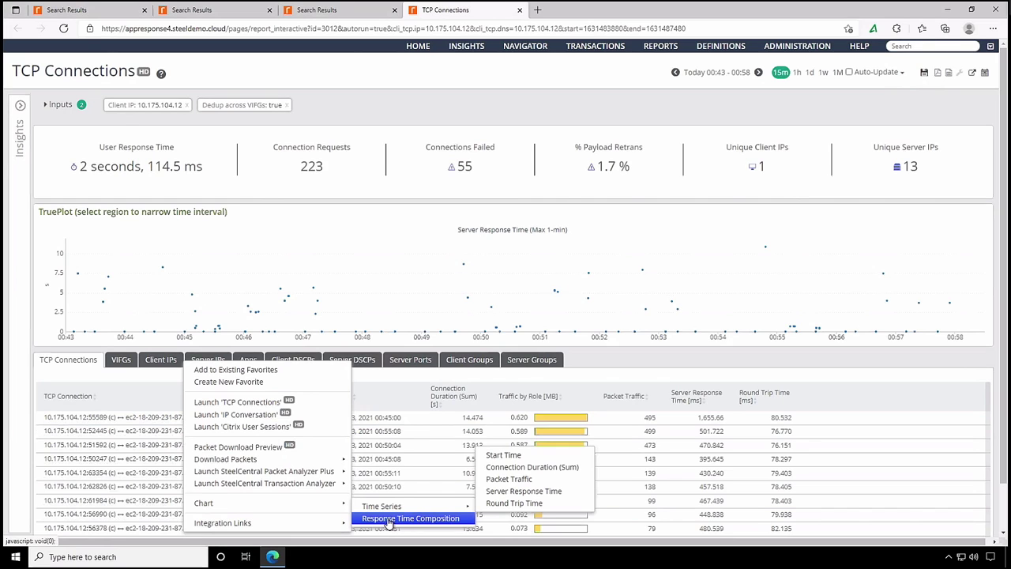
click(389, 521)
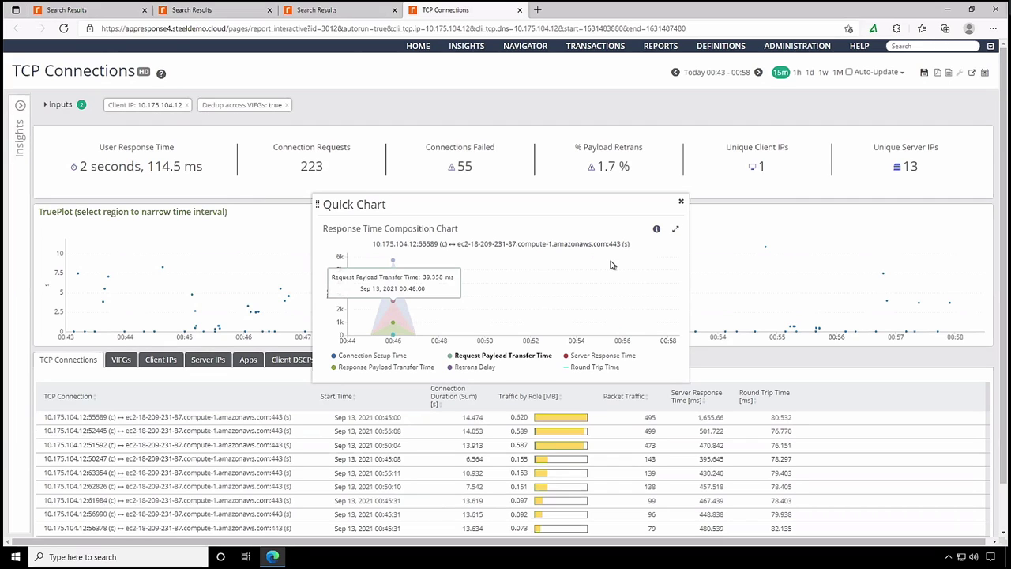
click(681, 202)
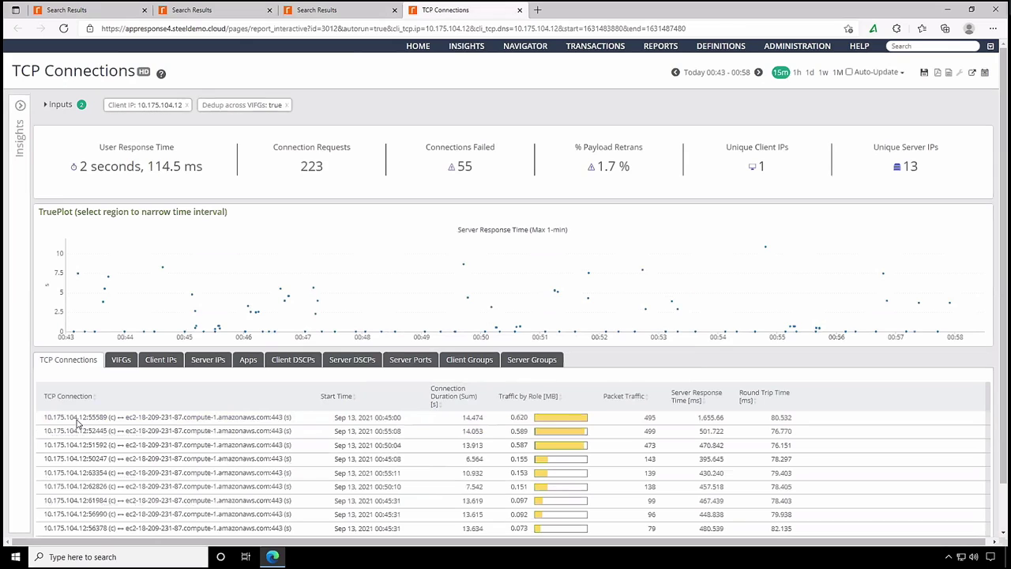
- Download the 10.175.104.12:55589 connection's packets from steeldemo_job into Trace Explorer as trace.pcap
right_click(180, 426)
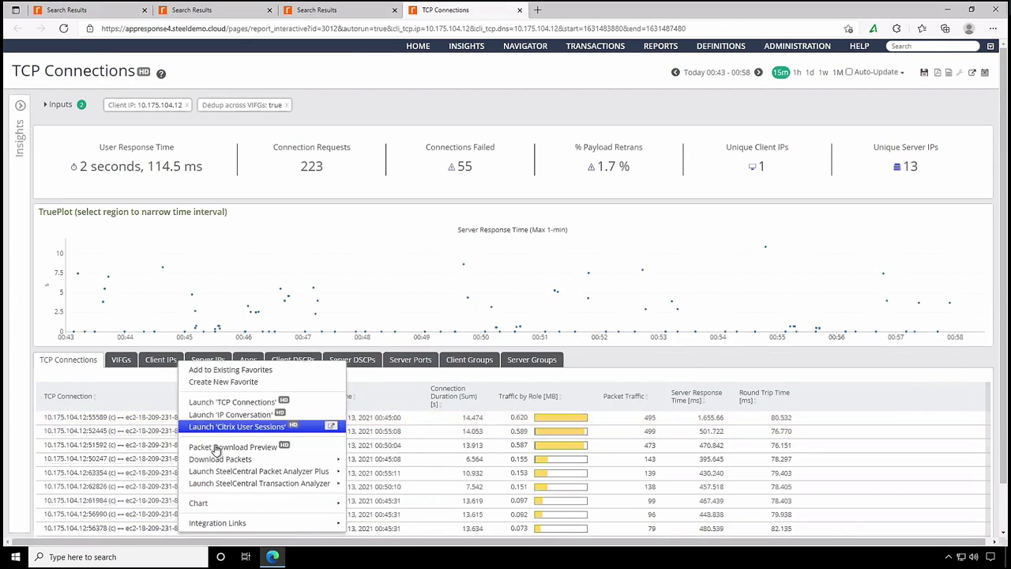
mouse_move(332, 459)
click(372, 461)
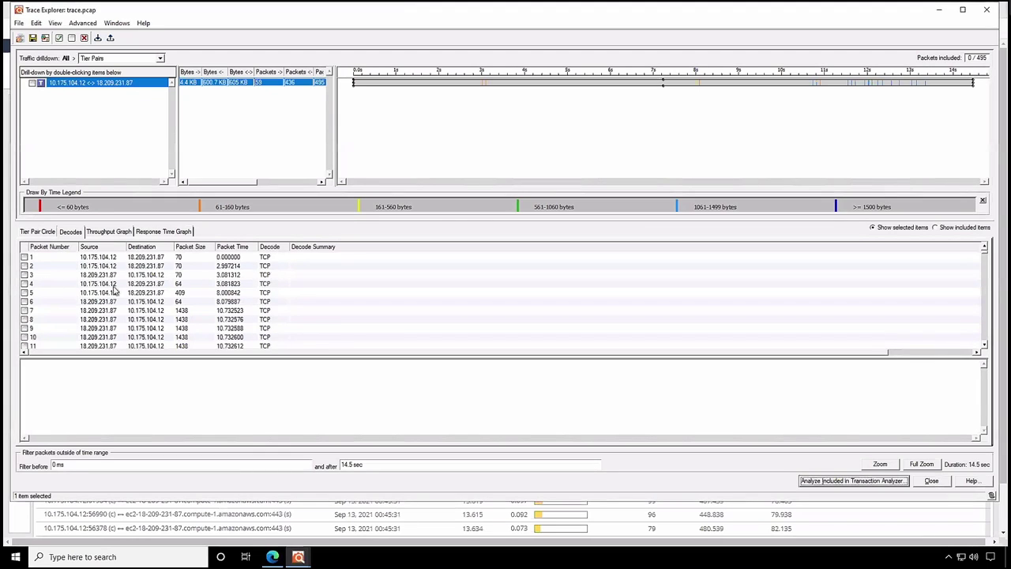
- Enlarge the packet list and drill the traffic down by Connections
drag(271, 355, 278, 409)
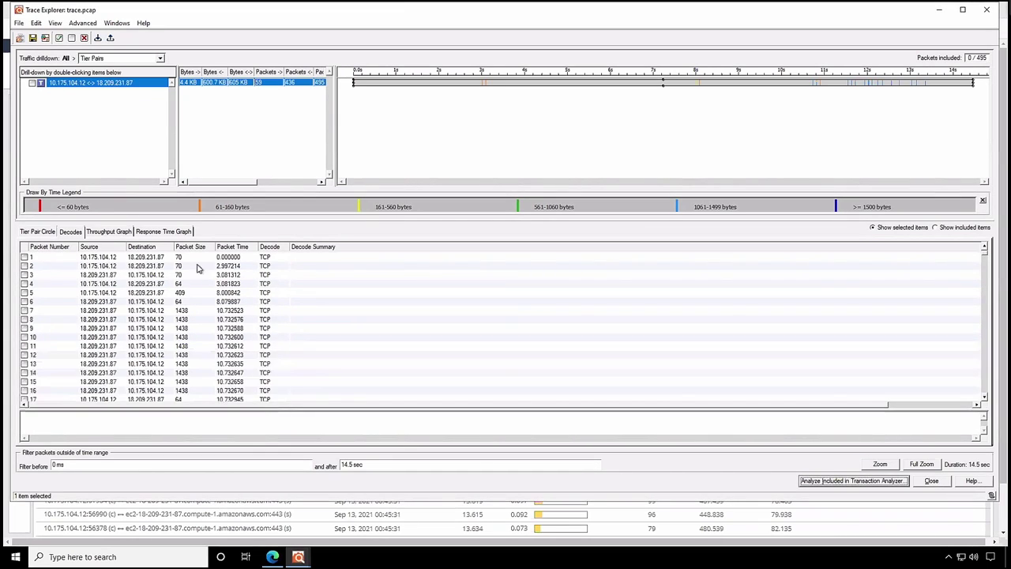
click(158, 60)
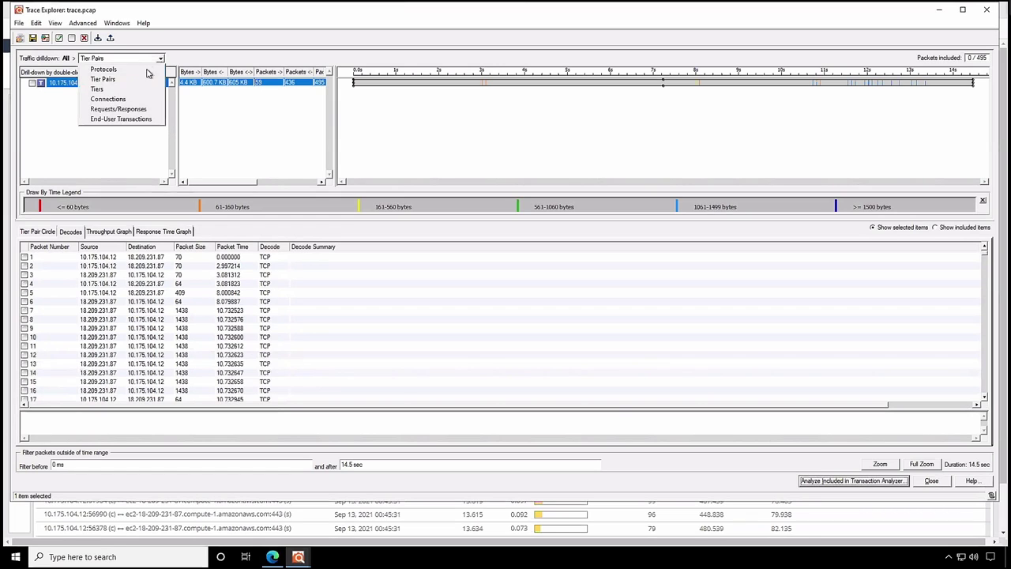
click(135, 101)
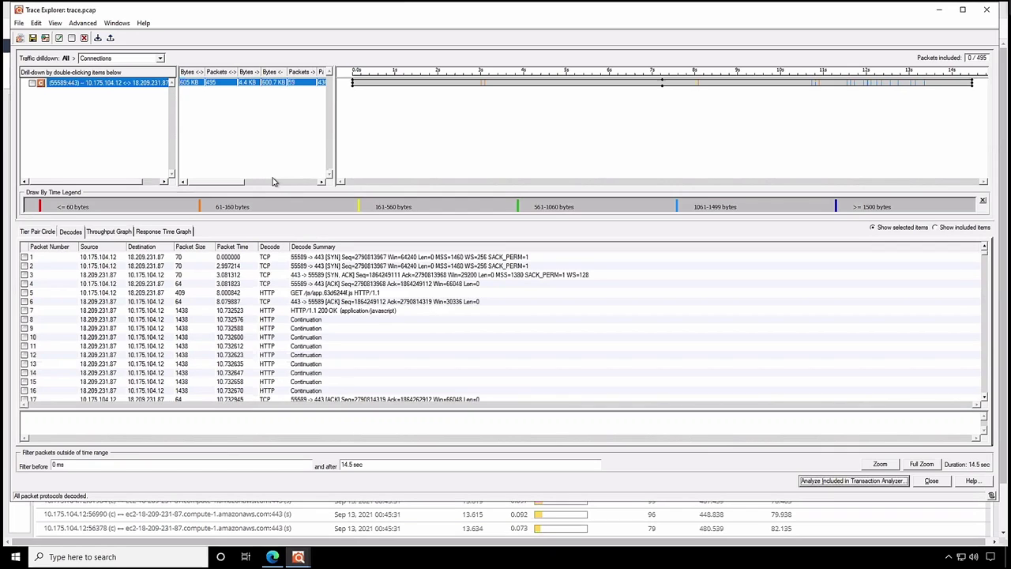
- Decode packets 1, 3, 4, 6 and 7, from the client SYN to the HTTP/1.1 200 OK
click(402, 258)
click(397, 275)
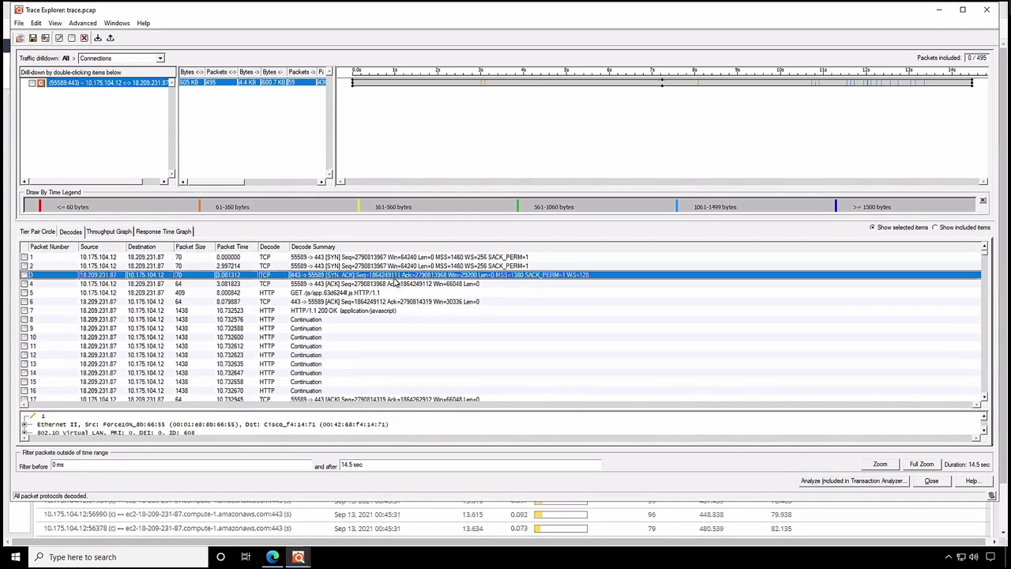
click(396, 283)
click(397, 302)
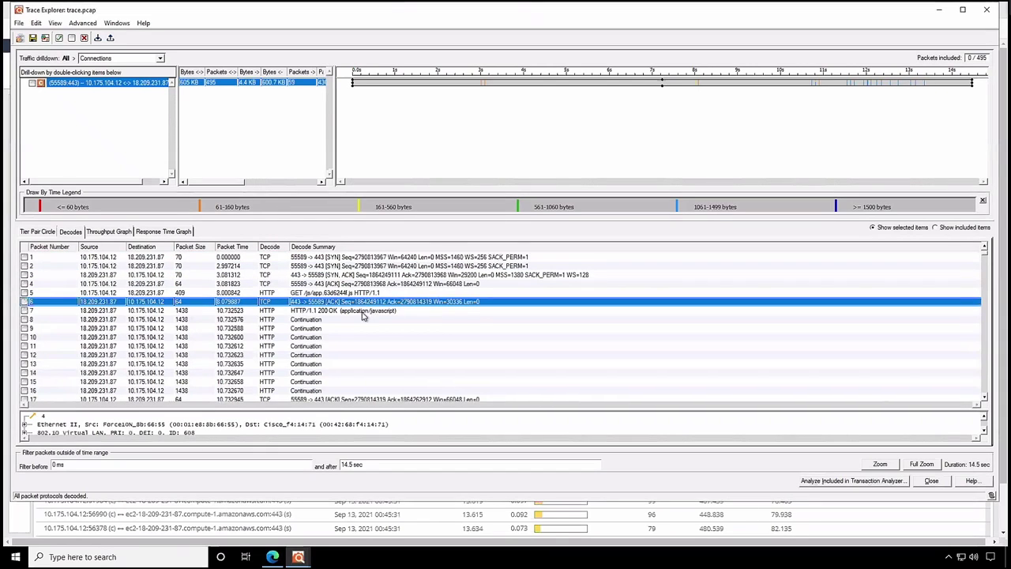
click(362, 312)
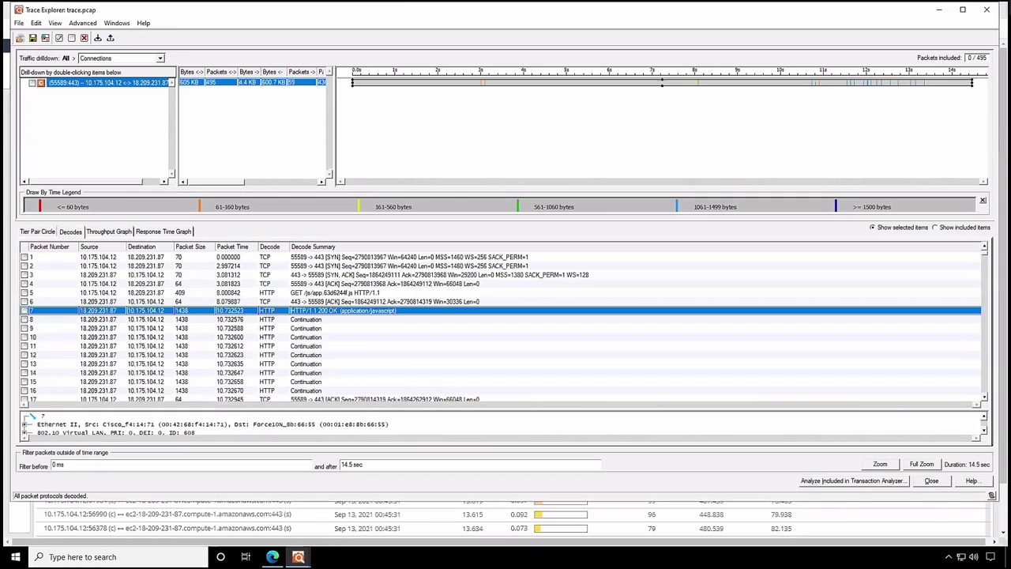
click(18, 23)
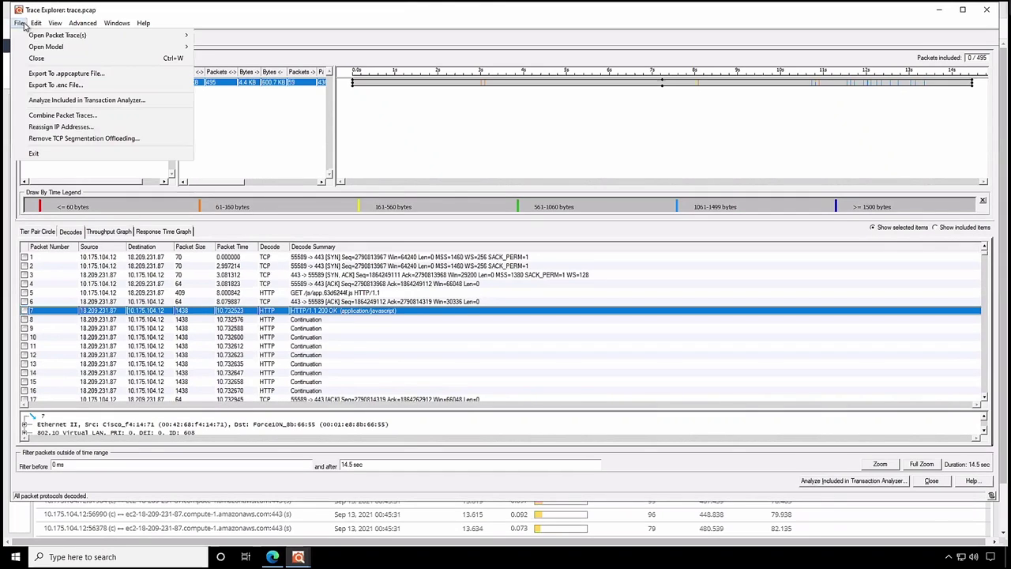
- Open the trace in Transaction Analyzer as a single capture and view its Data Exchange Chart
mouse_move(63, 35)
click(227, 36)
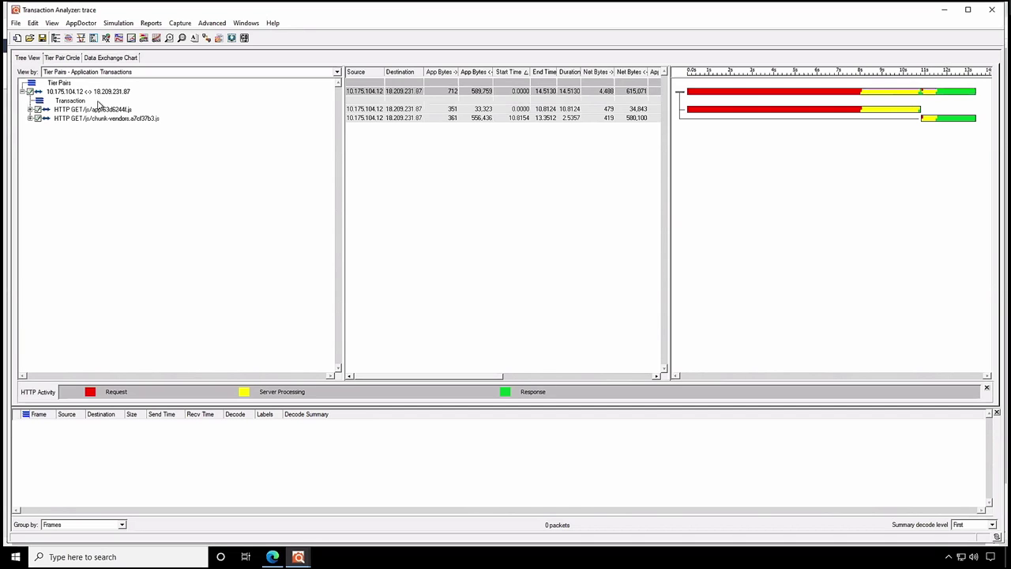
click(117, 61)
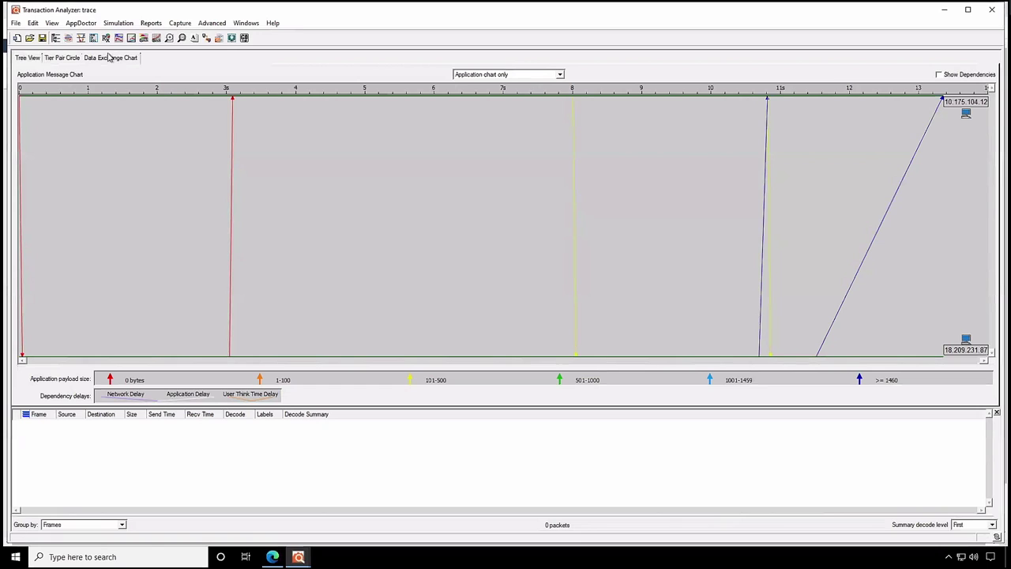
- Colour the chart by HTTP with all response codes labelled, showing the network chart only
click(52, 24)
mouse_move(142, 36)
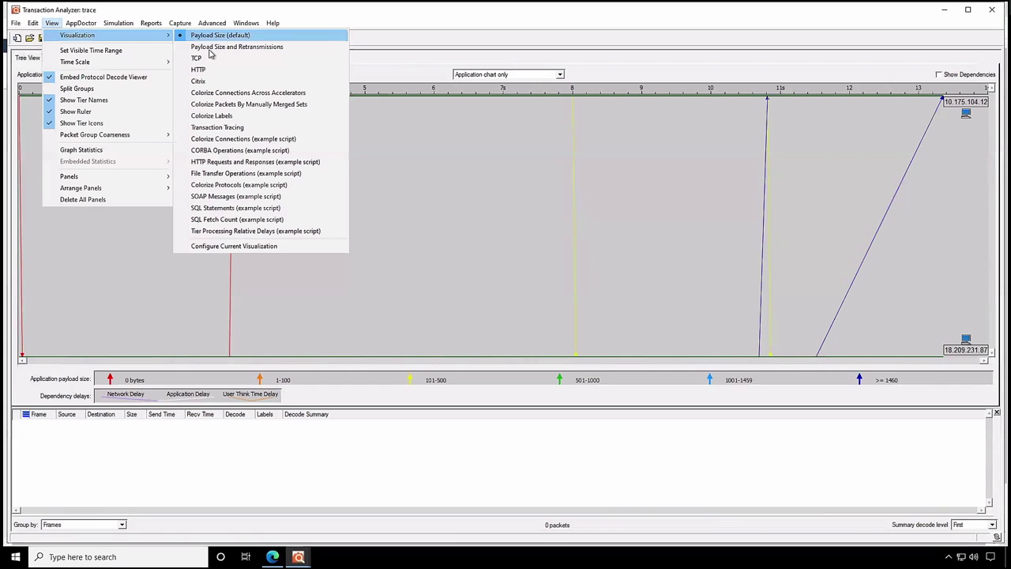
click(199, 70)
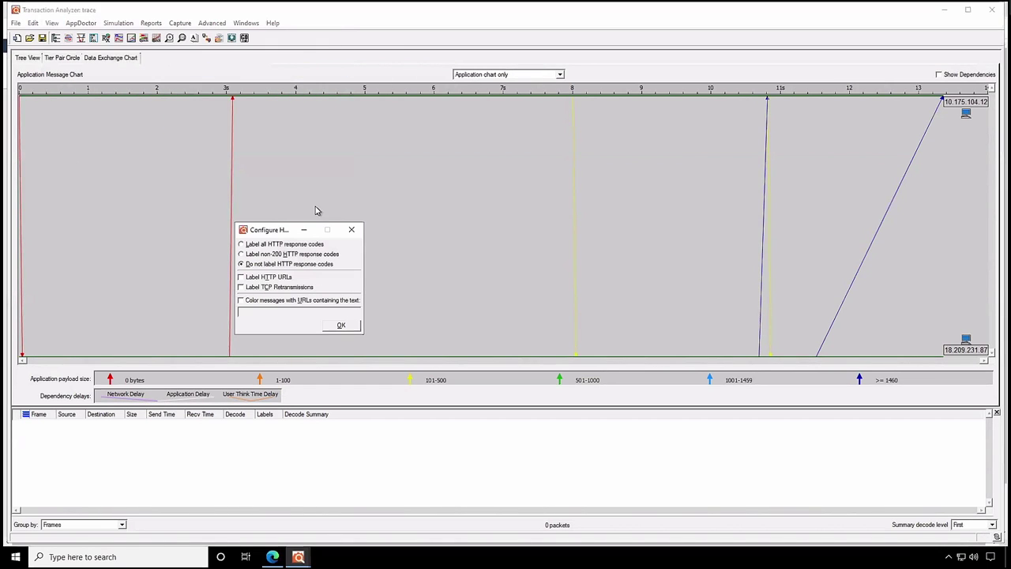
click(241, 245)
click(341, 327)
click(483, 75)
click(483, 93)
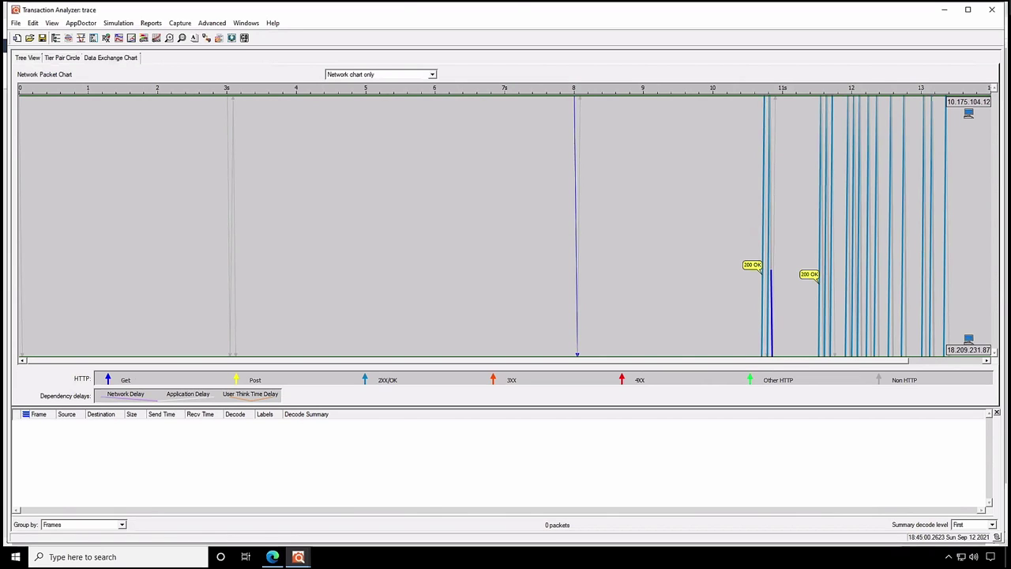
- Inspect the SYN, SYN ACK, server ACK near 8 s and the 200 OK response packets
click(23, 342)
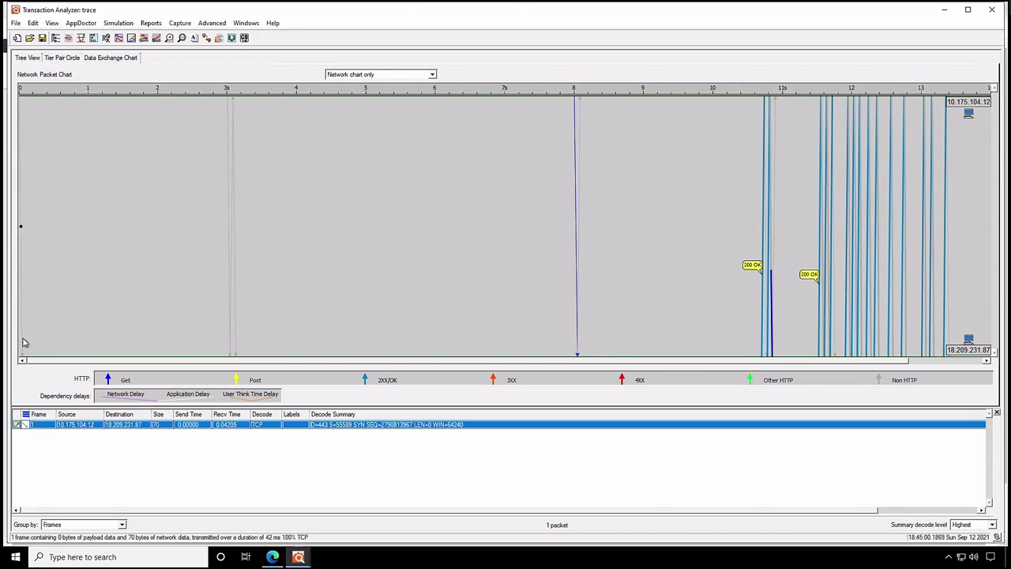
mouse_move(23, 342)
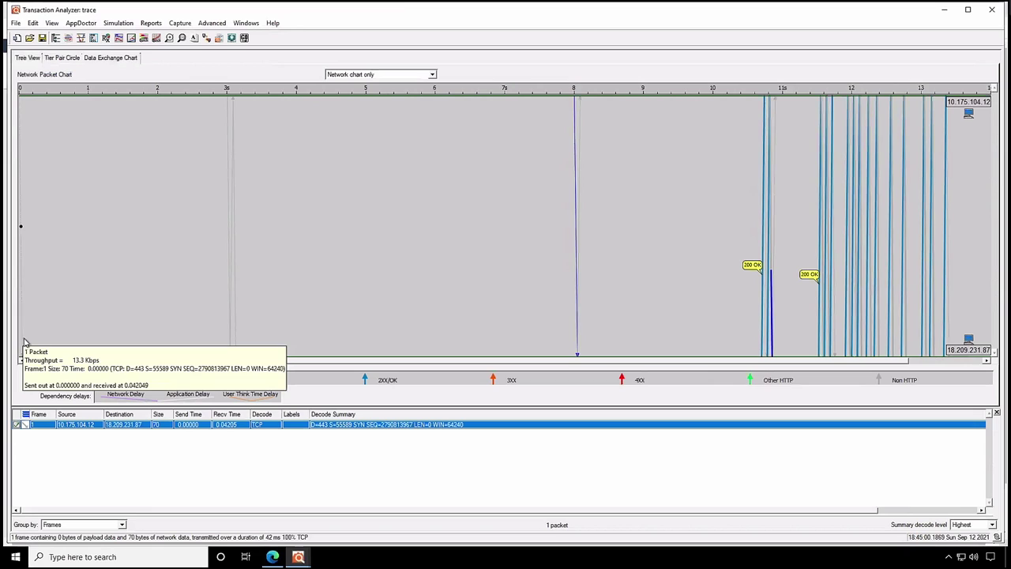
click(232, 320)
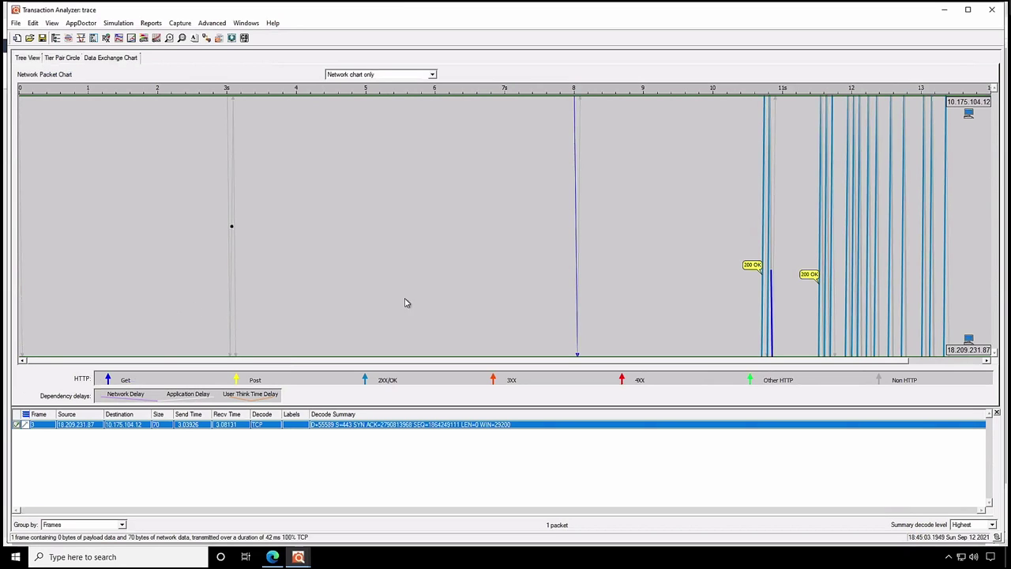
click(577, 301)
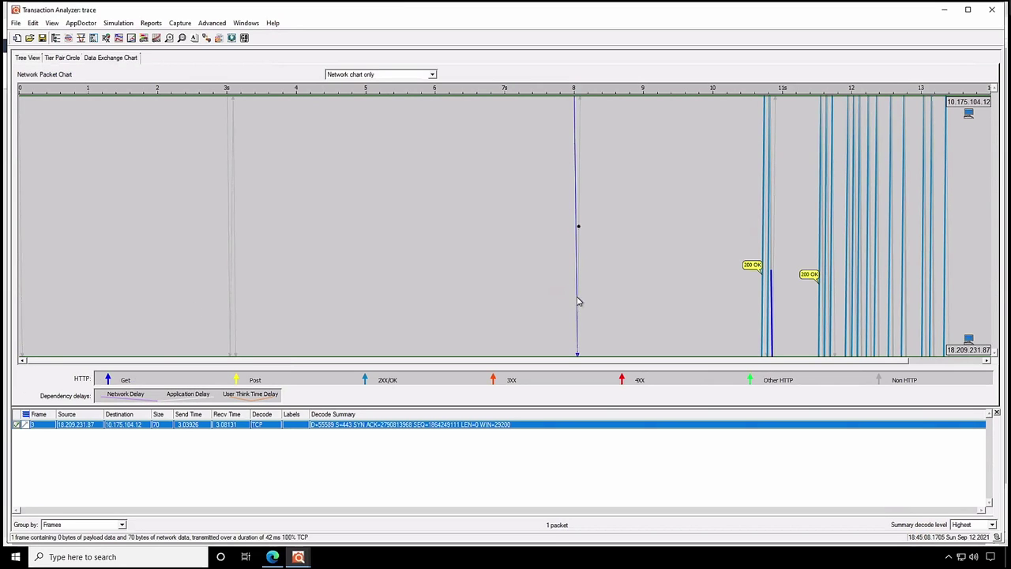
click(754, 269)
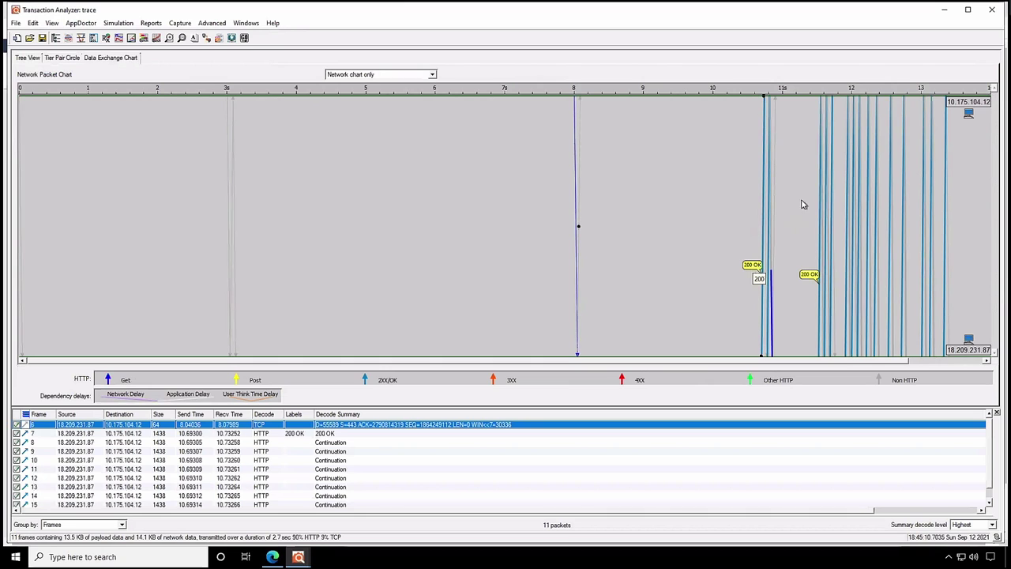
- Close Transaction Analyzer without saving, then close Trace Explorer
click(1000, 10)
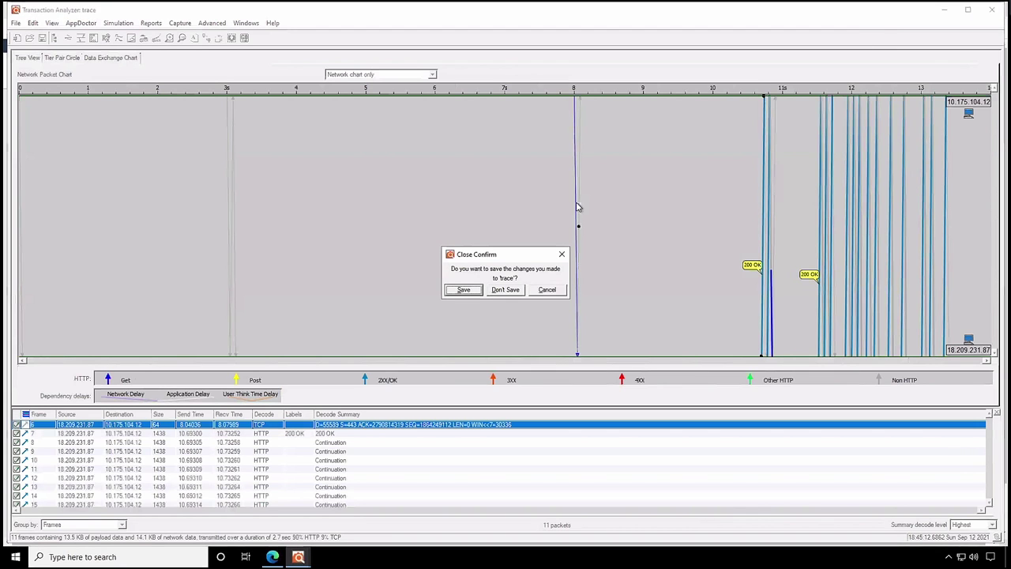
click(510, 291)
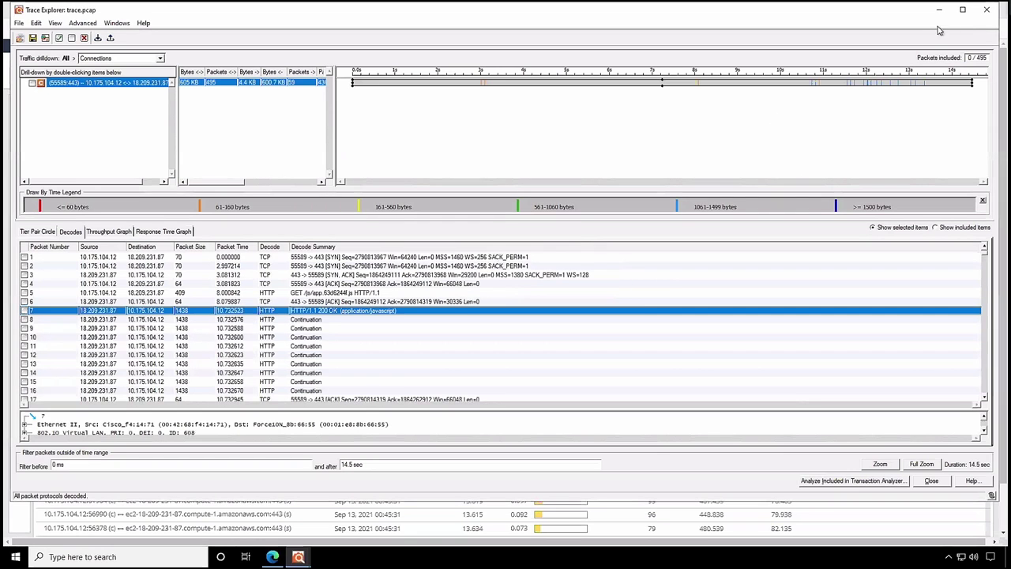
click(987, 10)
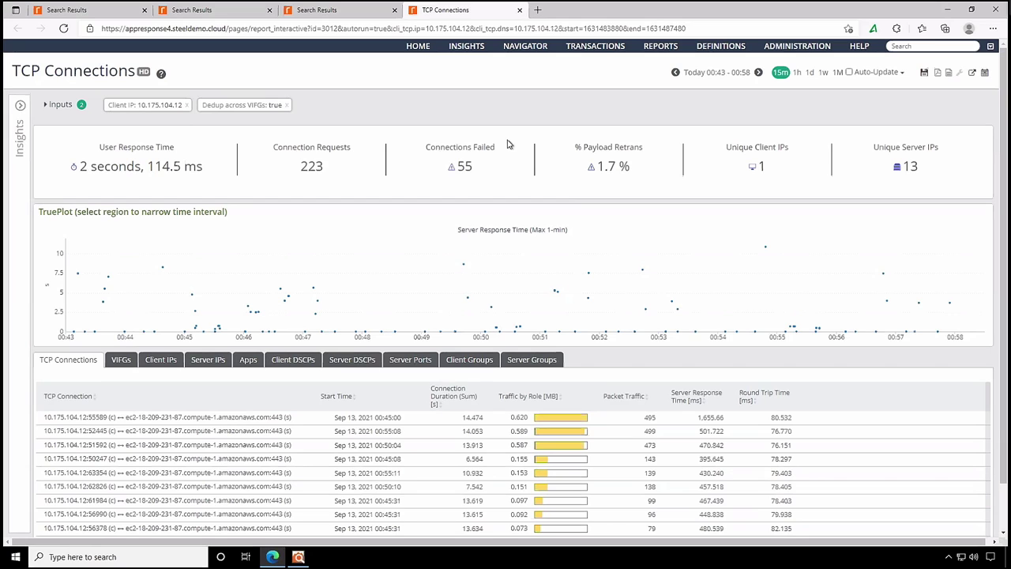
- Search for 10.175.104.10, open its TCP Connections report, and sort by server response time
click(915, 45)
text(10.175.104.10)
click(892, 65)
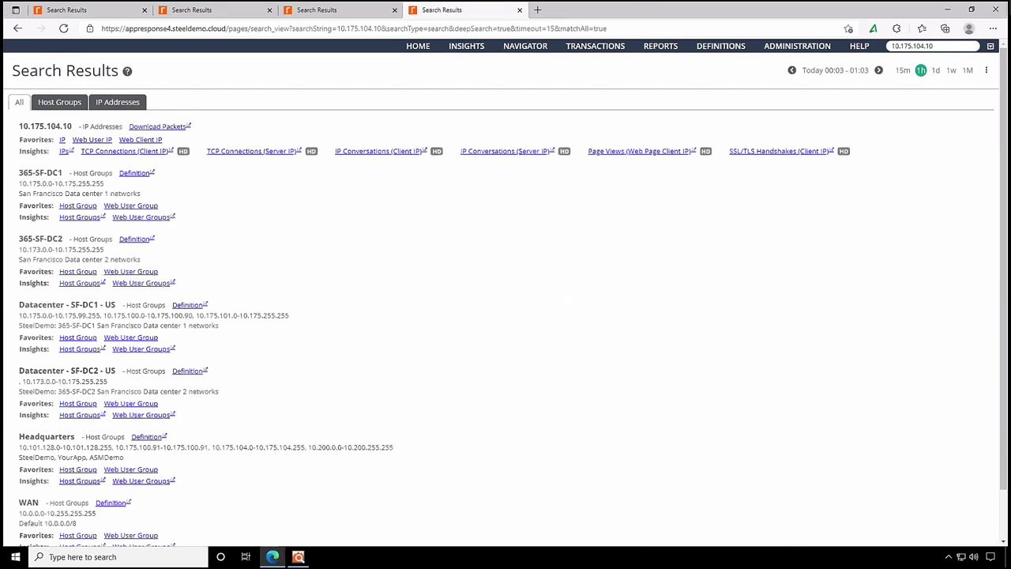
click(113, 151)
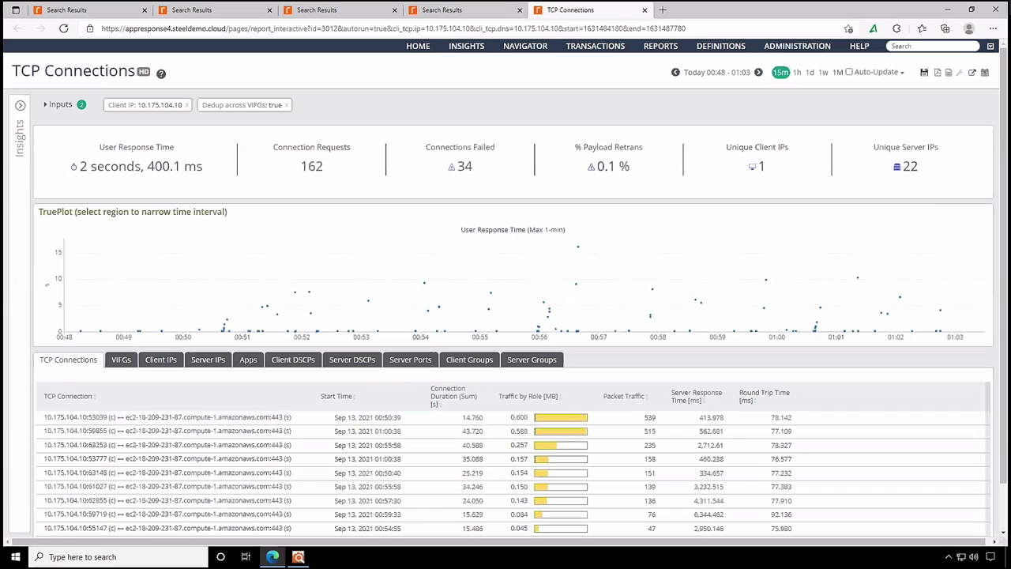
click(691, 401)
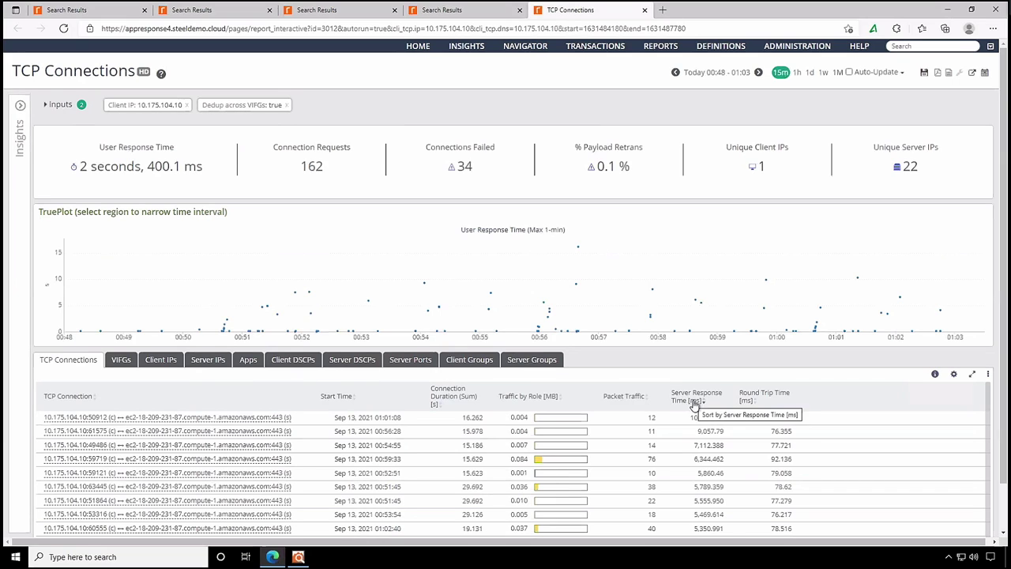
- Replace User Response Time (Max 1-min) with Server Response Time (Max 1-min) in the TruePlot chart
click(53, 274)
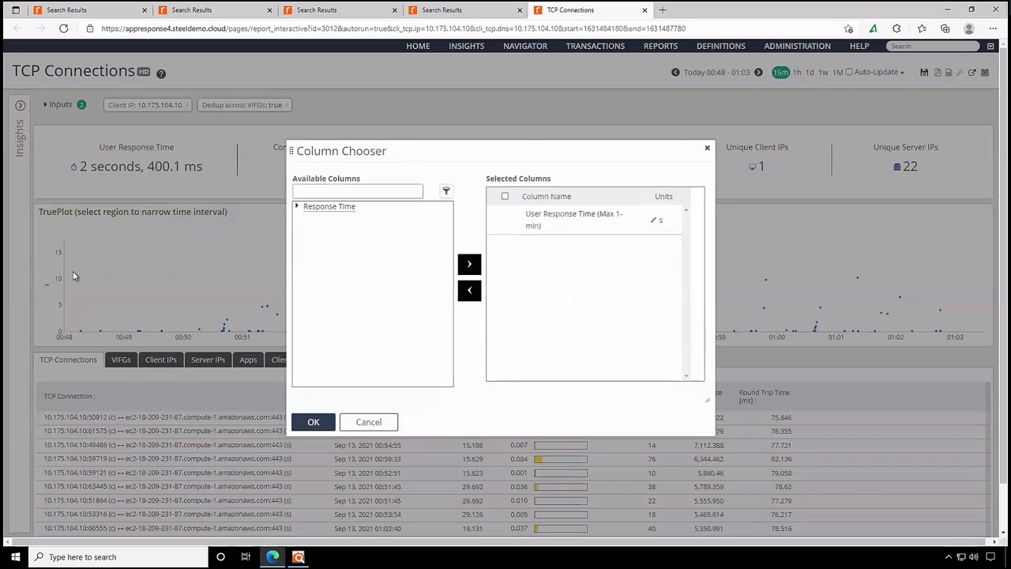
click(297, 207)
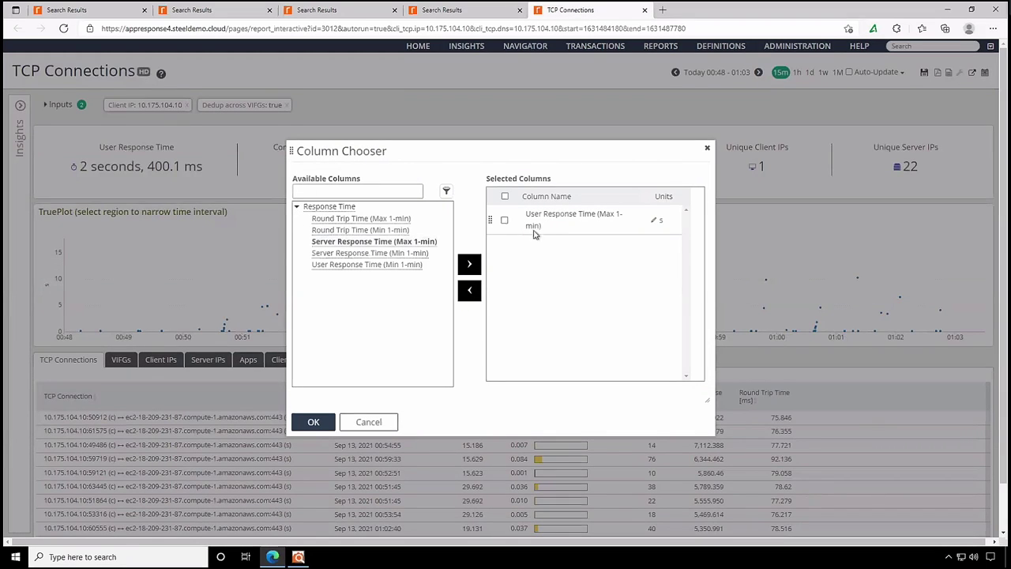
click(469, 264)
click(504, 219)
click(469, 289)
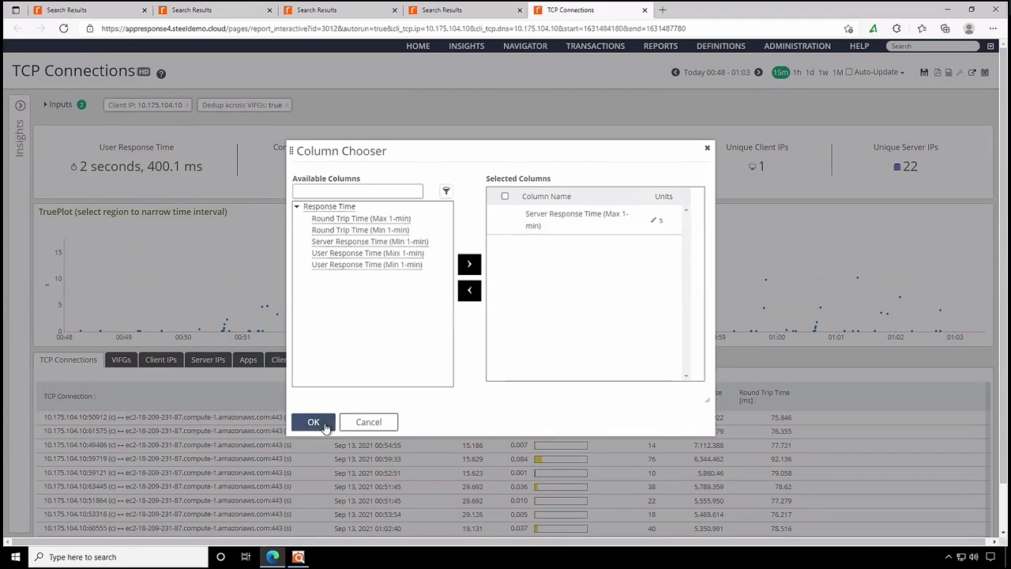
click(314, 422)
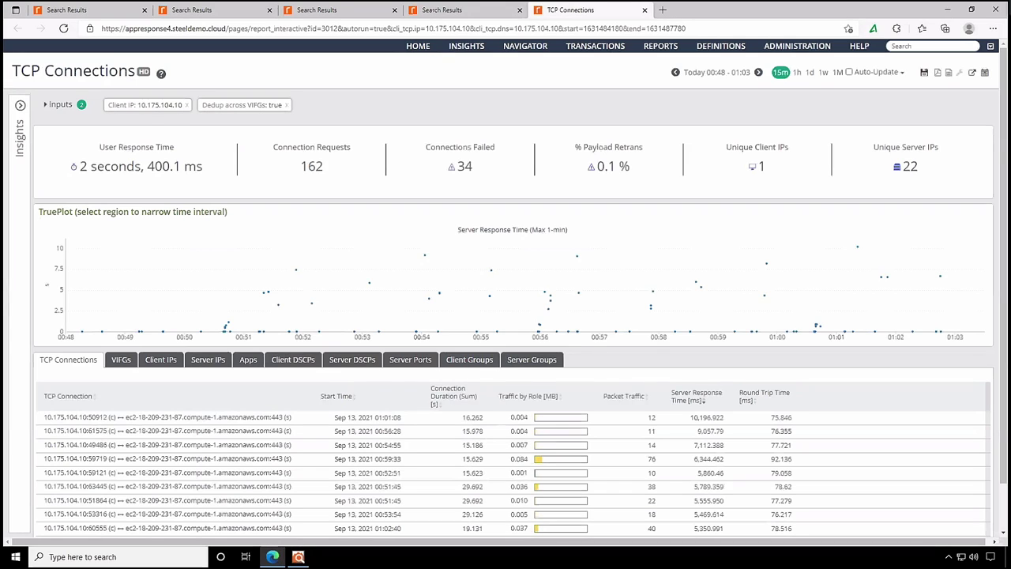
- Download the first 10.175.104.10 connection's packets from steeldemo_job and drill down by Connections
click(179, 425)
mouse_move(324, 459)
click(362, 466)
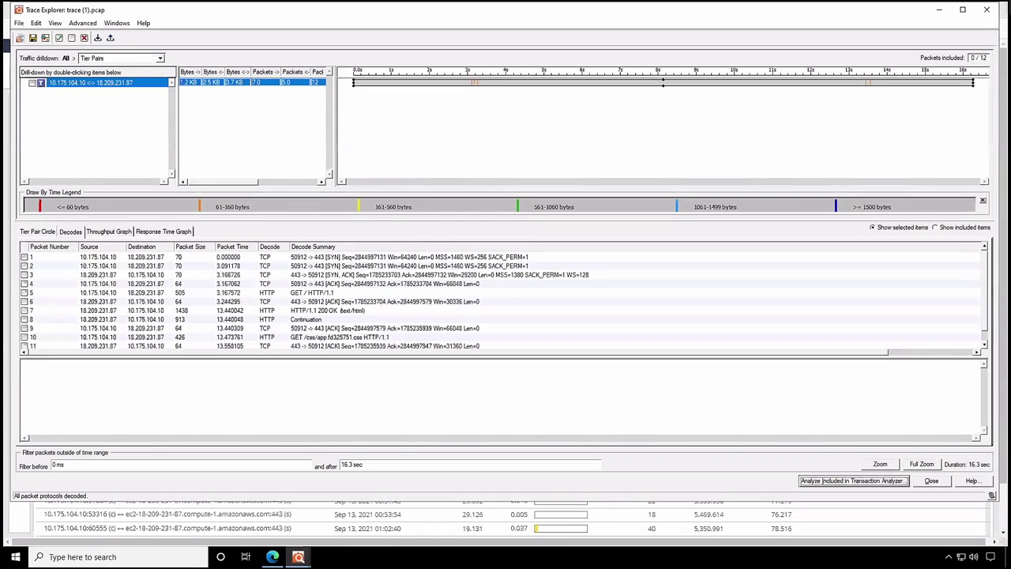
click(118, 60)
click(108, 103)
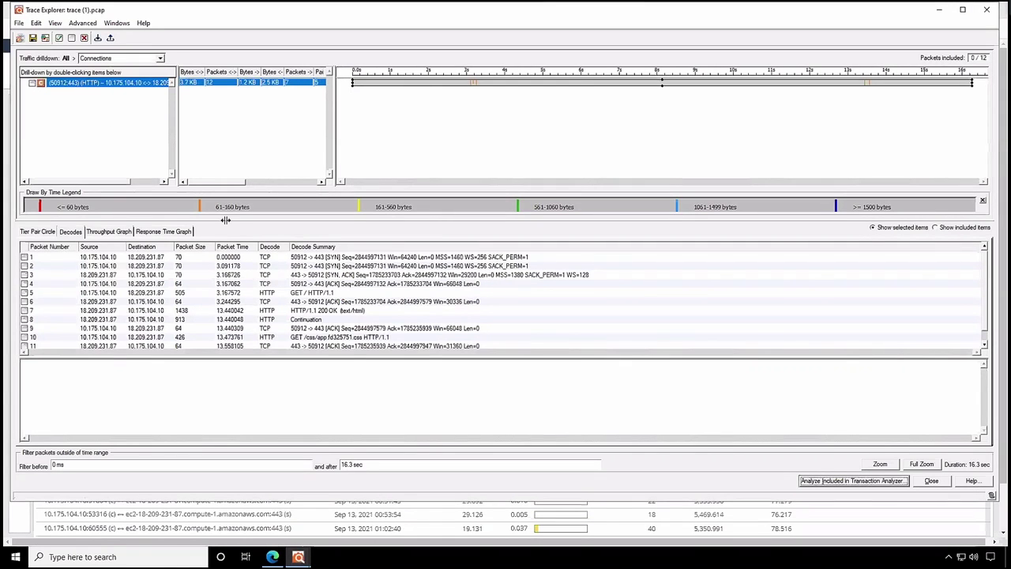
- Decode packets 1, 3 and 7, through the HTTP 200 OK response
click(389, 257)
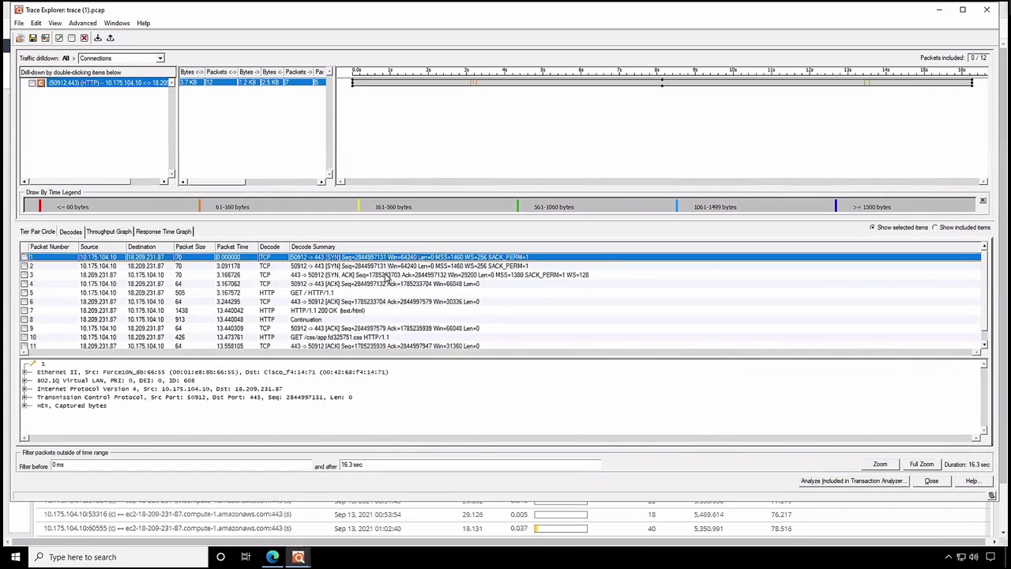
click(387, 275)
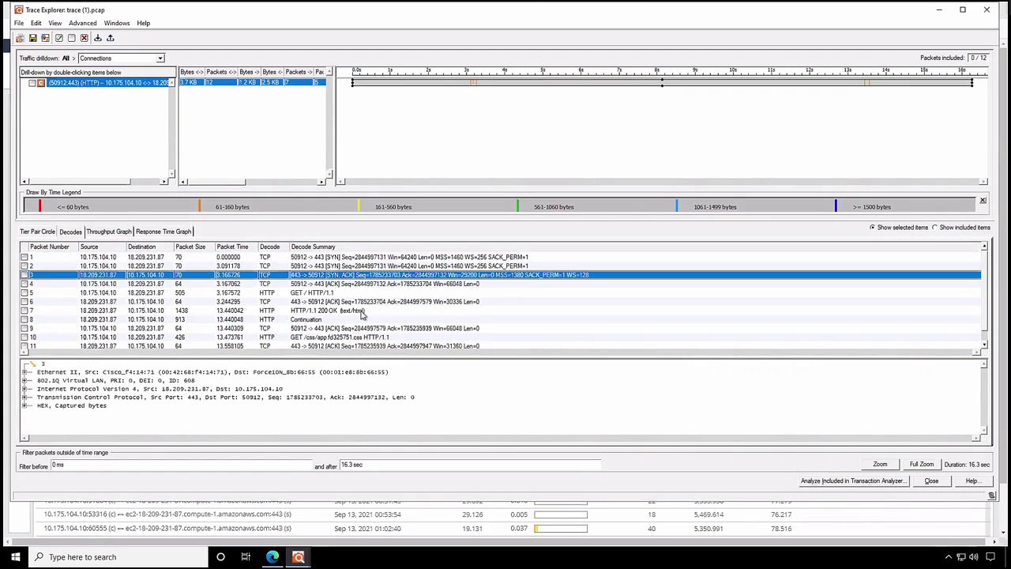
click(365, 311)
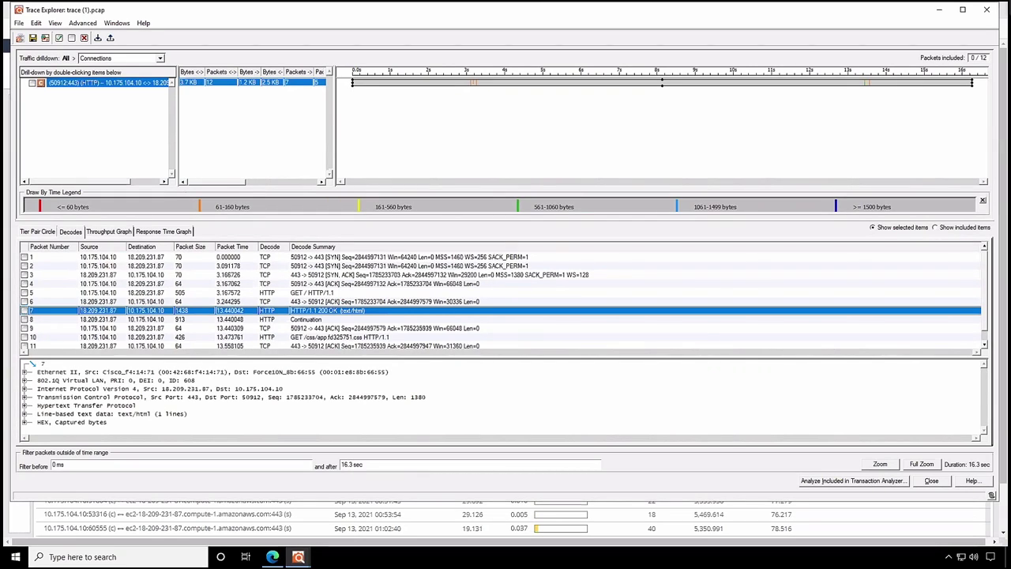
- Open the trace in Transaction Analyzer as a single capture on the Data Exchange Chart
click(19, 24)
mouse_move(31, 35)
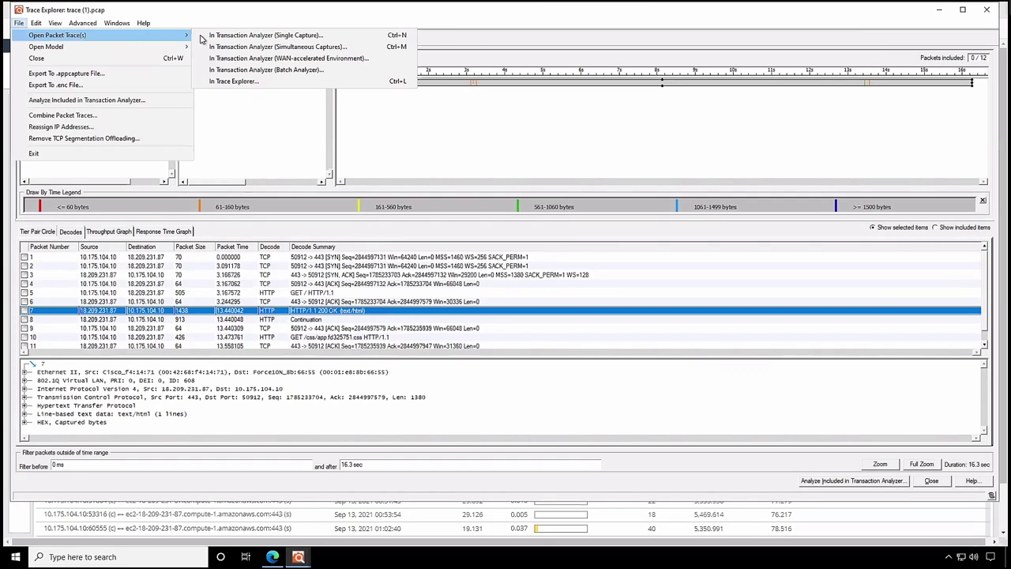
click(258, 35)
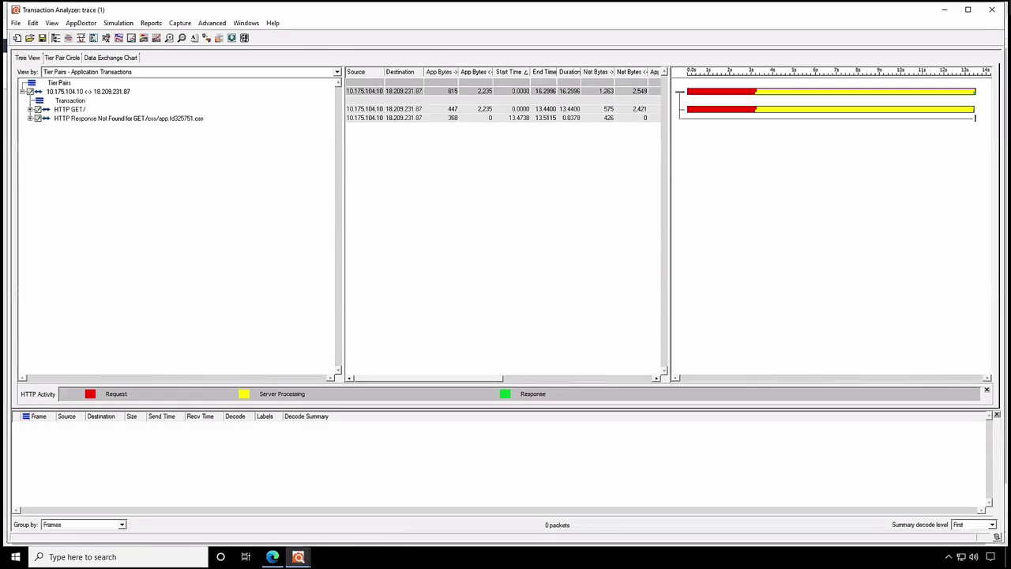
click(119, 58)
click(474, 79)
- Show the network chart only, coloured by HTTP message type with all response codes labelled
click(478, 94)
click(55, 27)
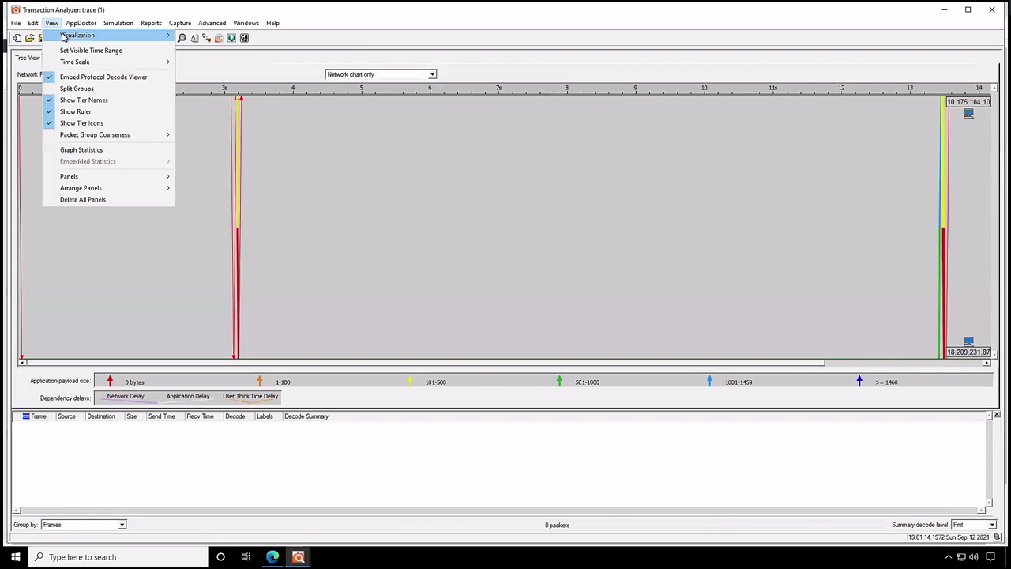
mouse_move(79, 35)
click(214, 73)
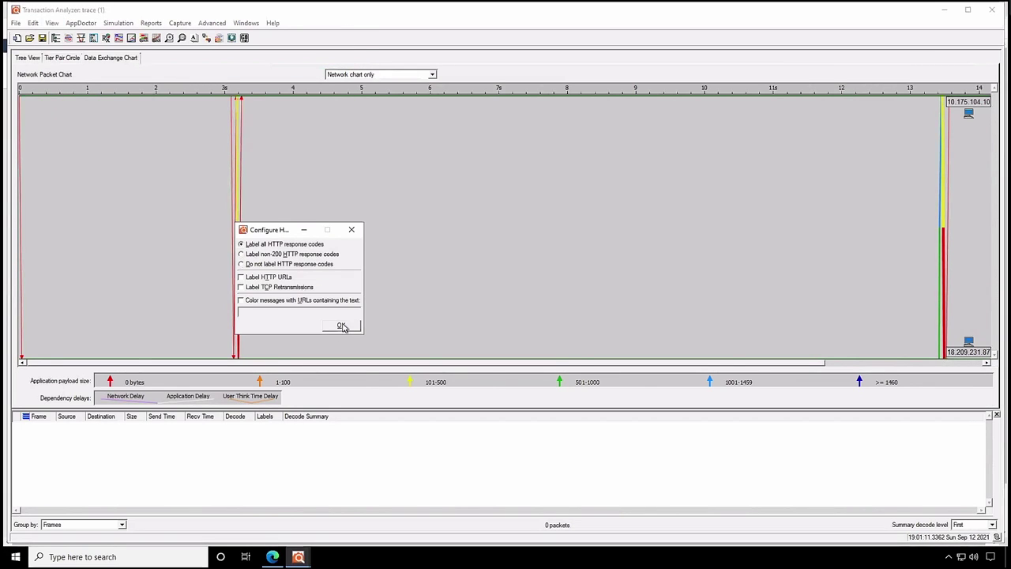
click(340, 325)
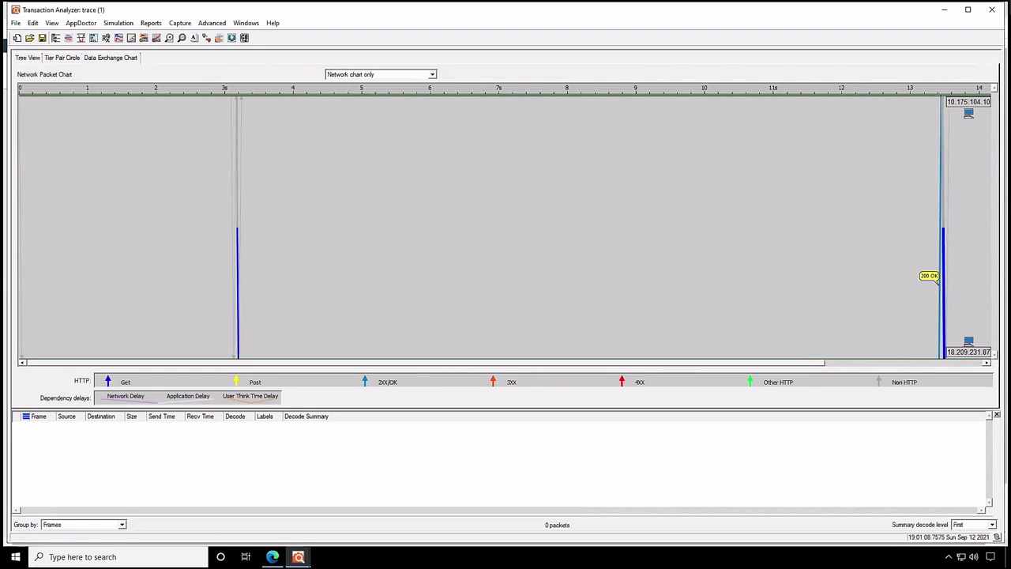
- Close Transaction Analyzer choosing Don't Save, then close Trace Explorer
click(993, 10)
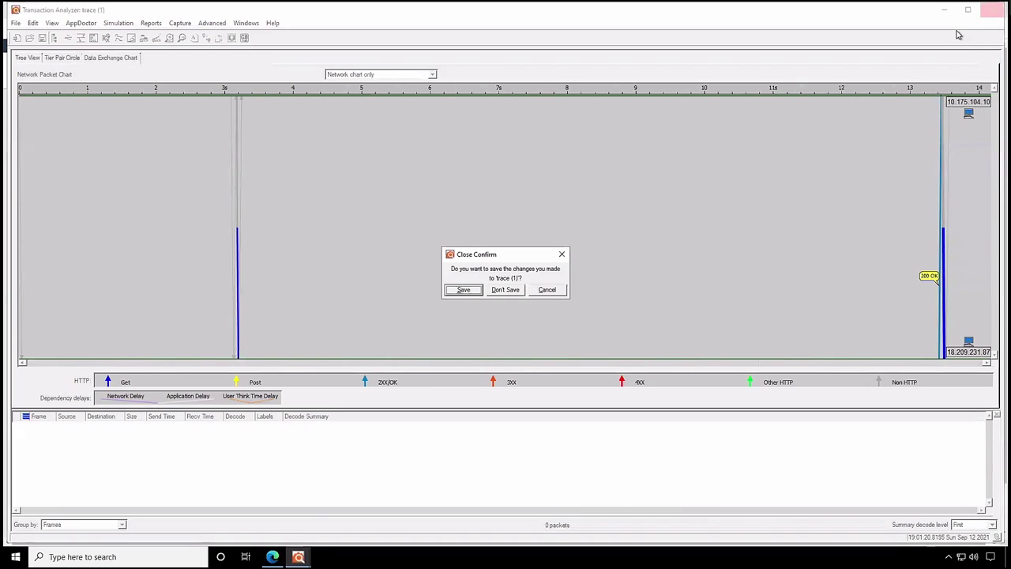
click(510, 289)
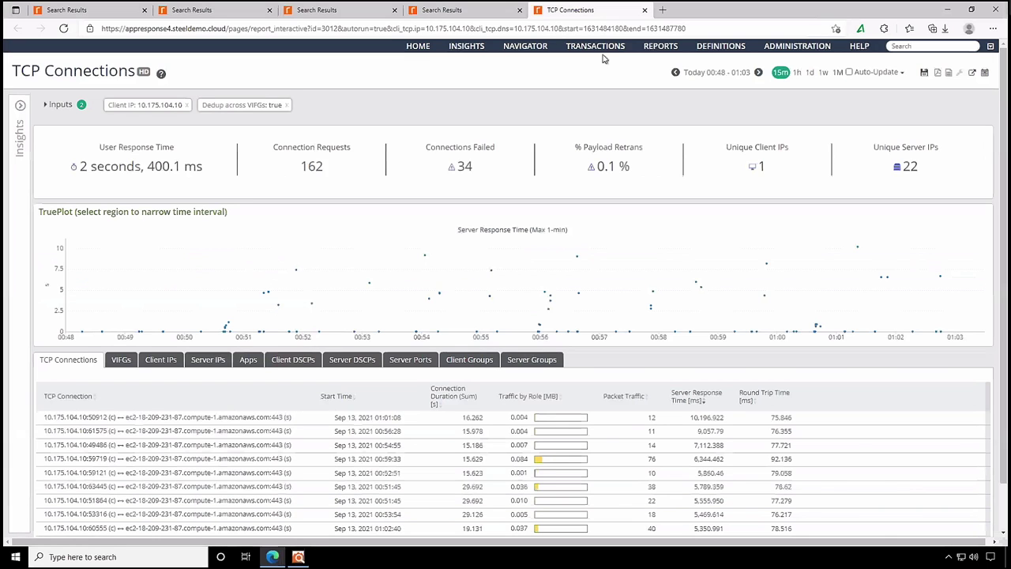
click(986, 9)
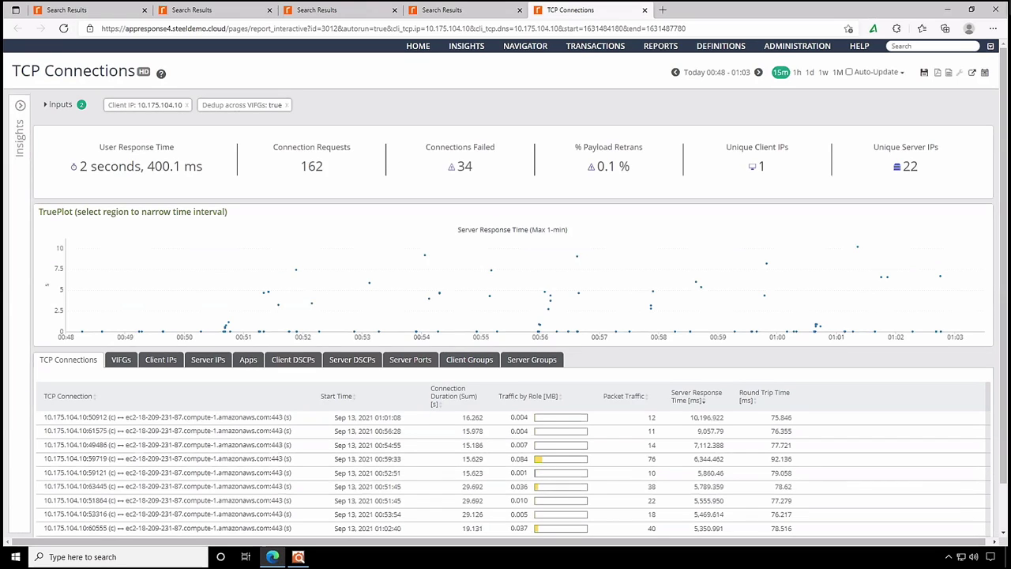
- Search for 10.175.104.13 and open its TCP Connections (Client IP) report
text(10.175.104.13)
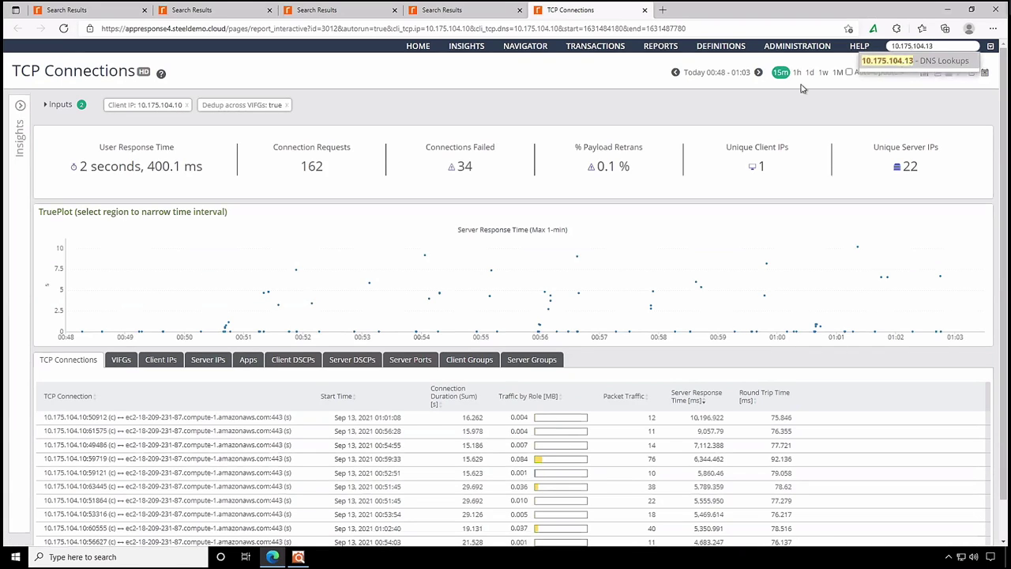
click(897, 66)
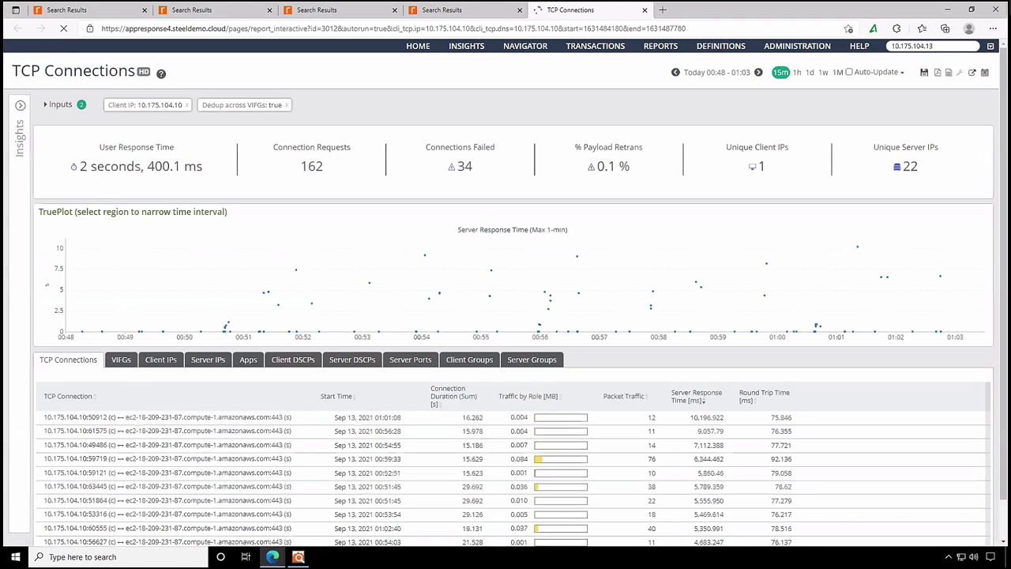
click(158, 150)
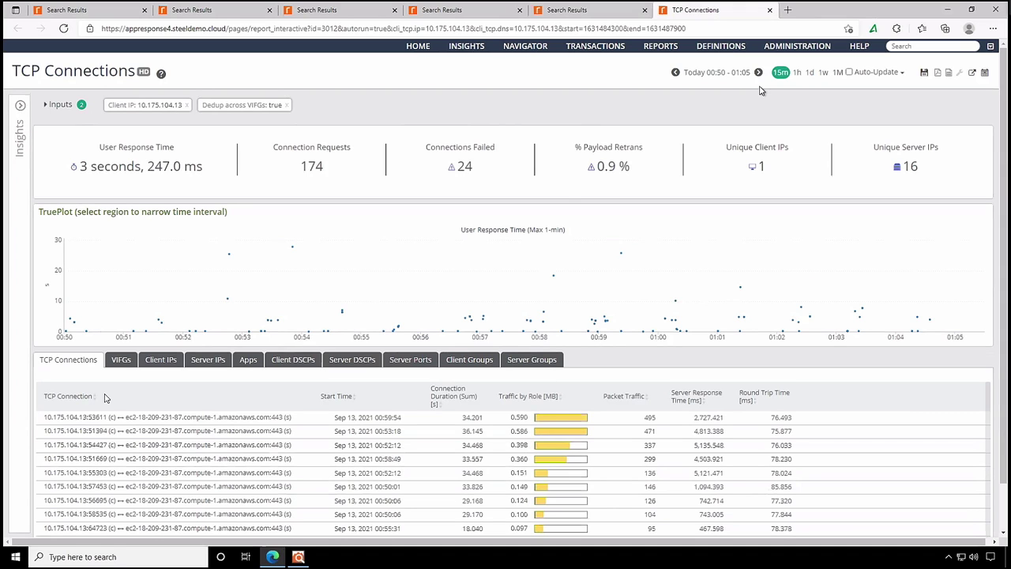
- Scroll through the report, then paste 10.175.104.10 back into the search box
scroll(322, 504, down, 1)
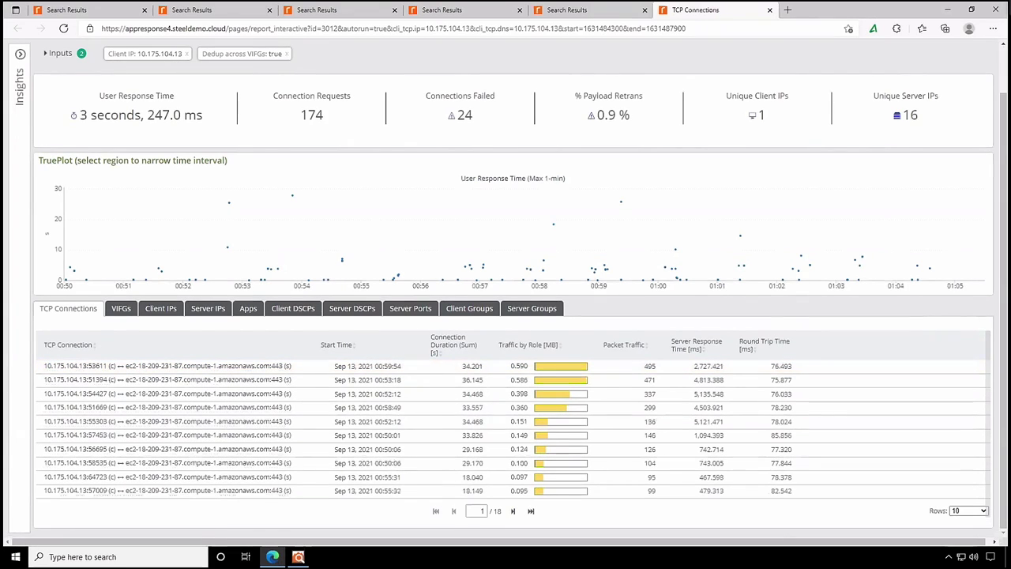
click(1006, 49)
scroll(1005, 49, up, 1)
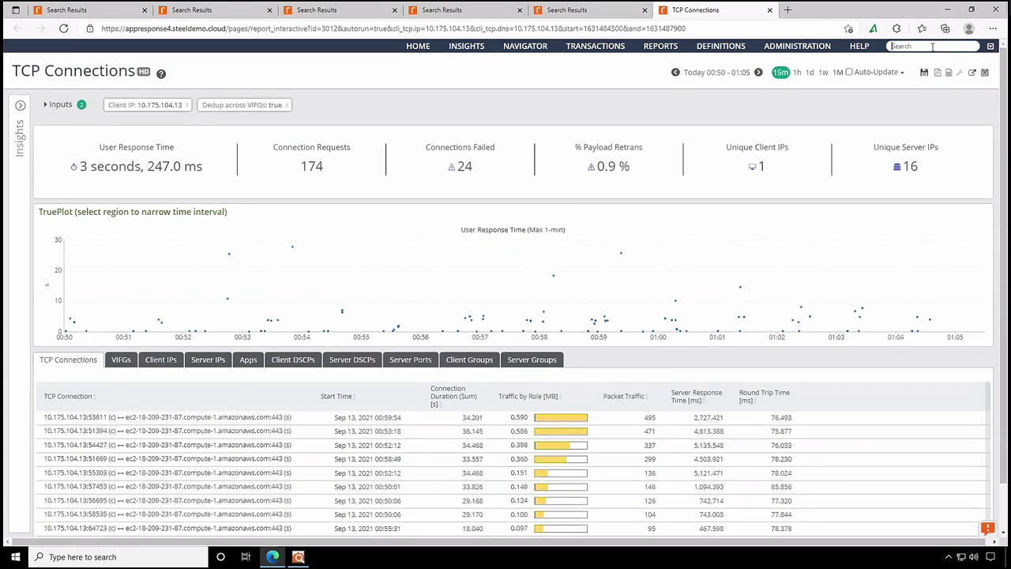
text(10.175.104.10)
- Open the IP Conversations report and launch it with IP1 10.175.104.10 and IP2 10.71.10.4
click(909, 61)
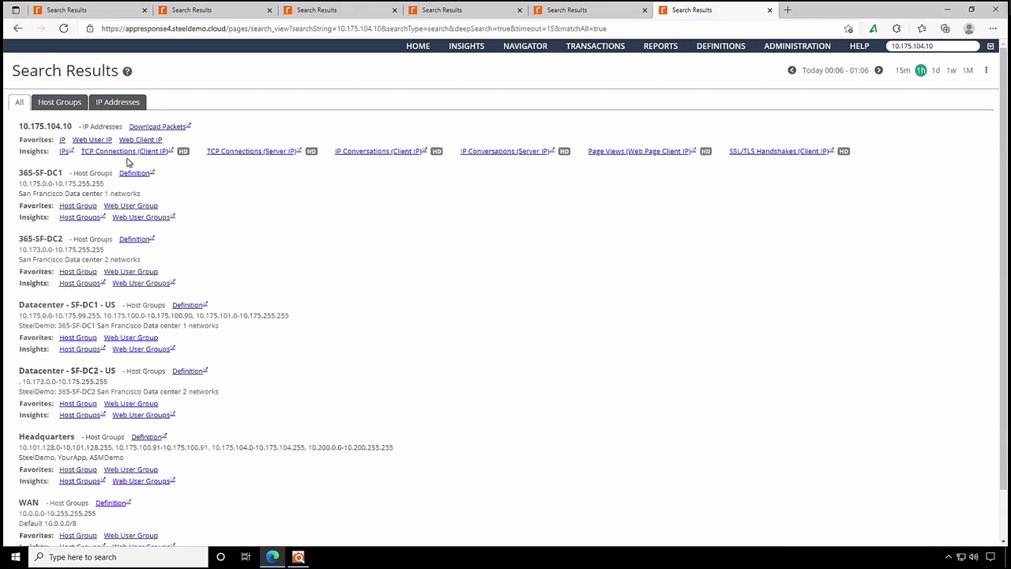
click(66, 152)
click(163, 228)
text(10.175.104.10)
click(156, 266)
text(10.71.1)
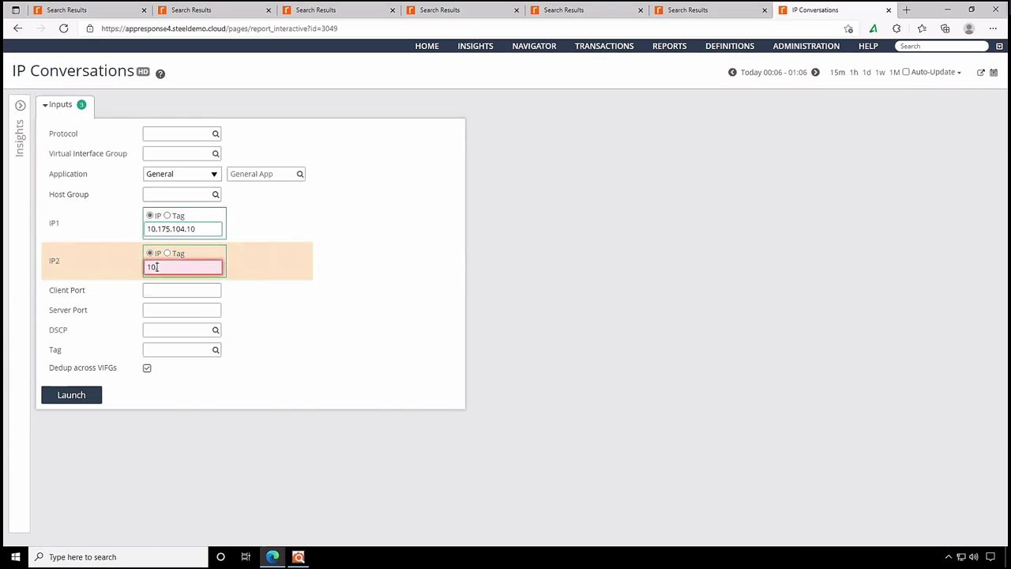
text(0.4)
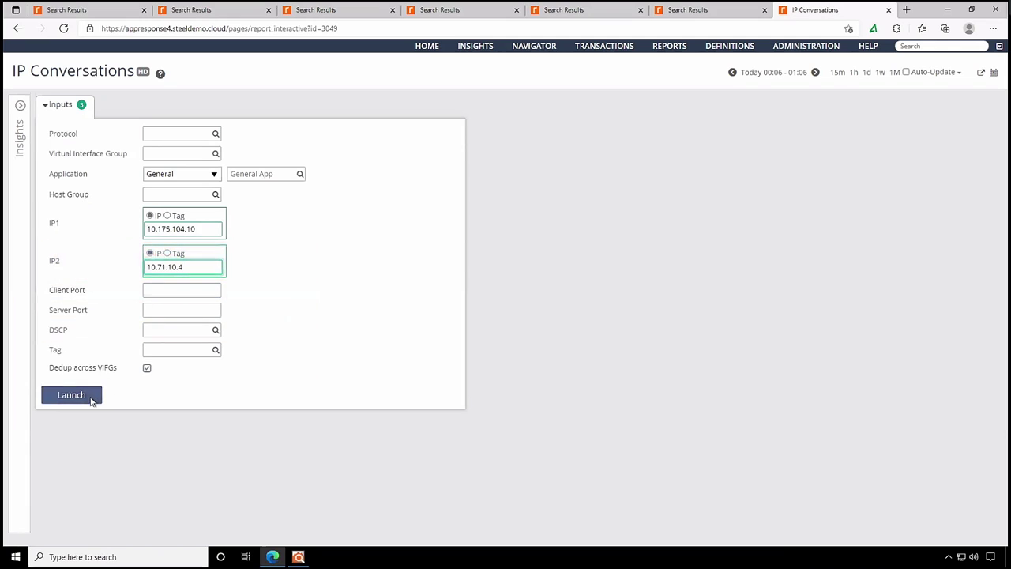
click(93, 396)
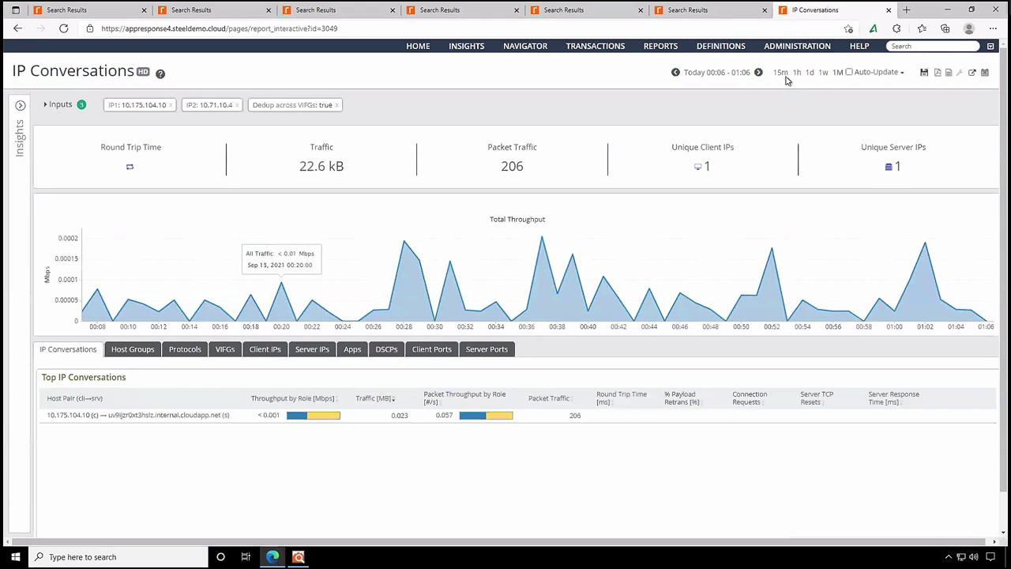
- Switch the report to the 15m range (00:54–01:09), then bring up the conversation row's actions
click(781, 74)
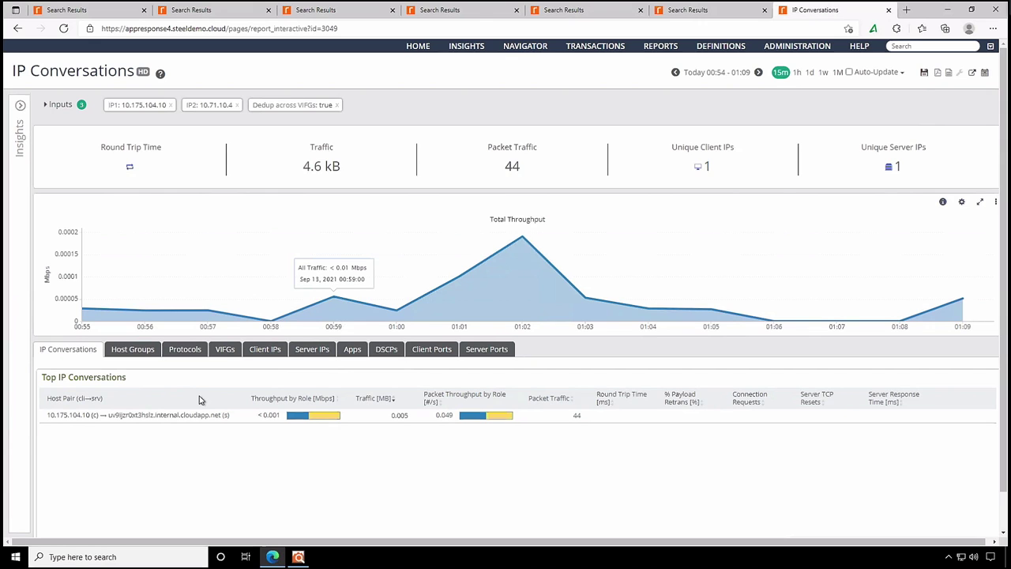
right_click(175, 416)
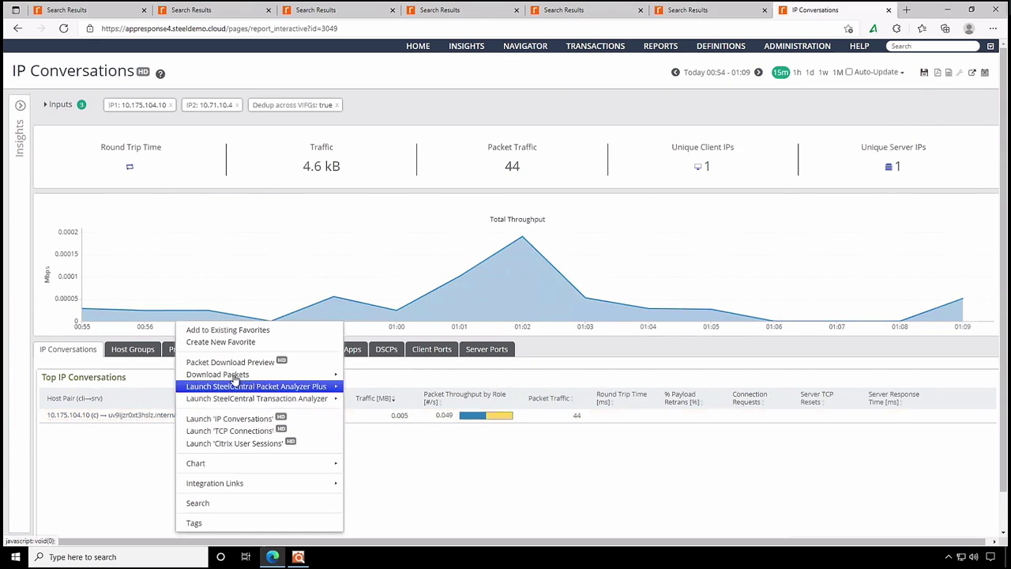
- Download the conversation's packets to steeldemo_job and select packet 19 in Trace Explorer
click(364, 377)
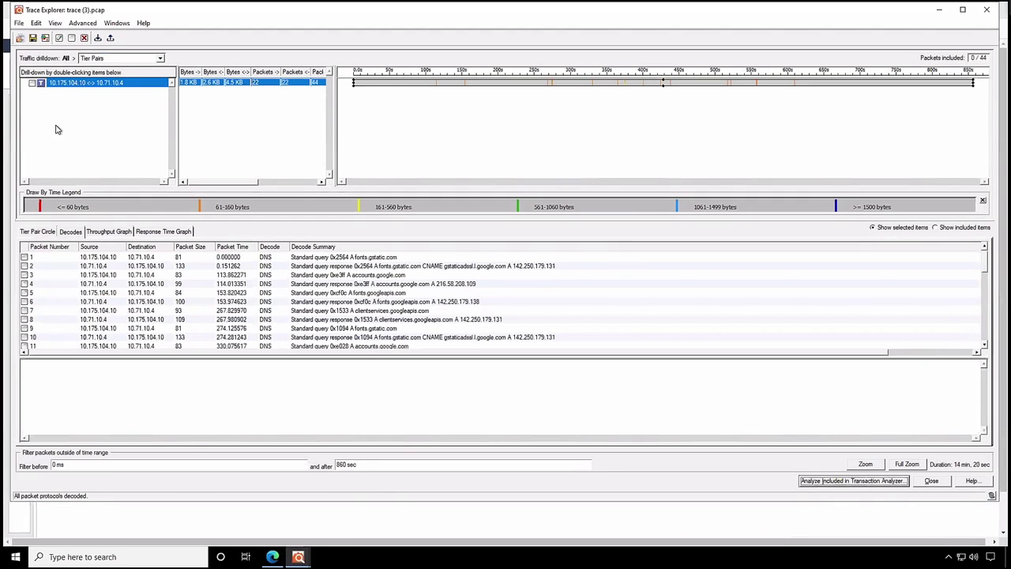
scroll(353, 291, down, 3)
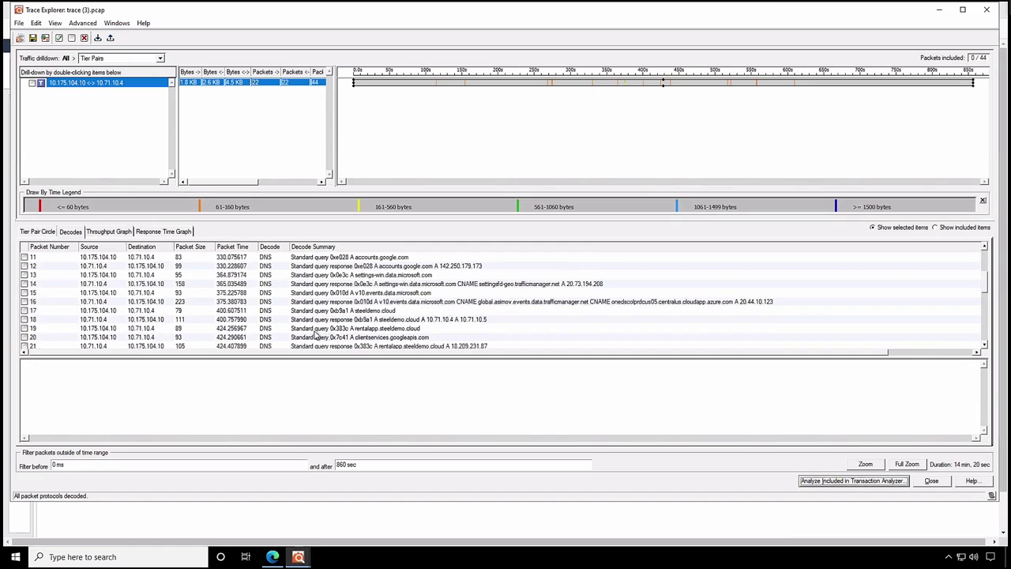
click(306, 330)
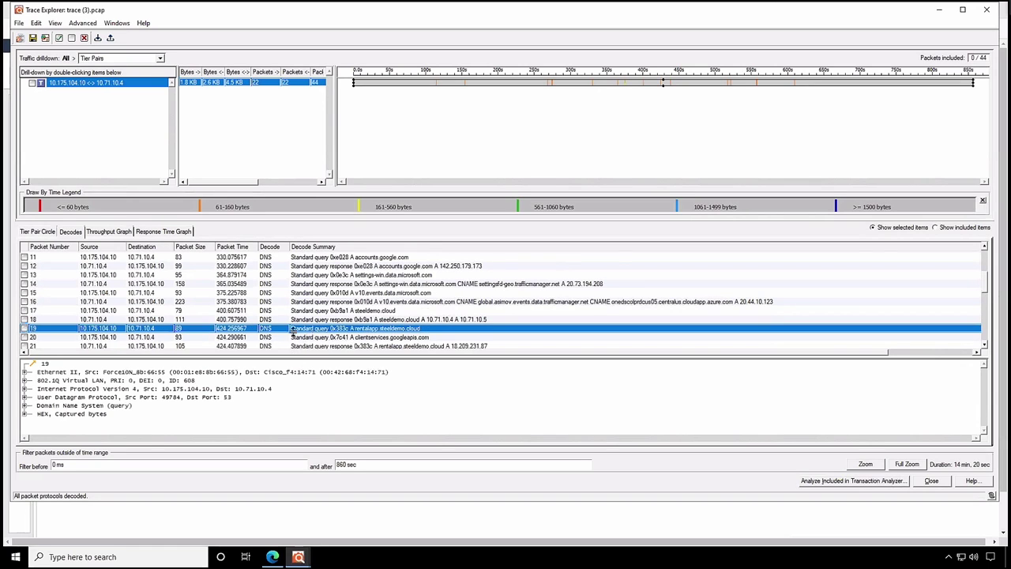
drag(292, 281, 292, 282)
- Expand packet 19's Domain Name System decode to review its flags and rentalapp.steeldemo.cloud query name
click(26, 334)
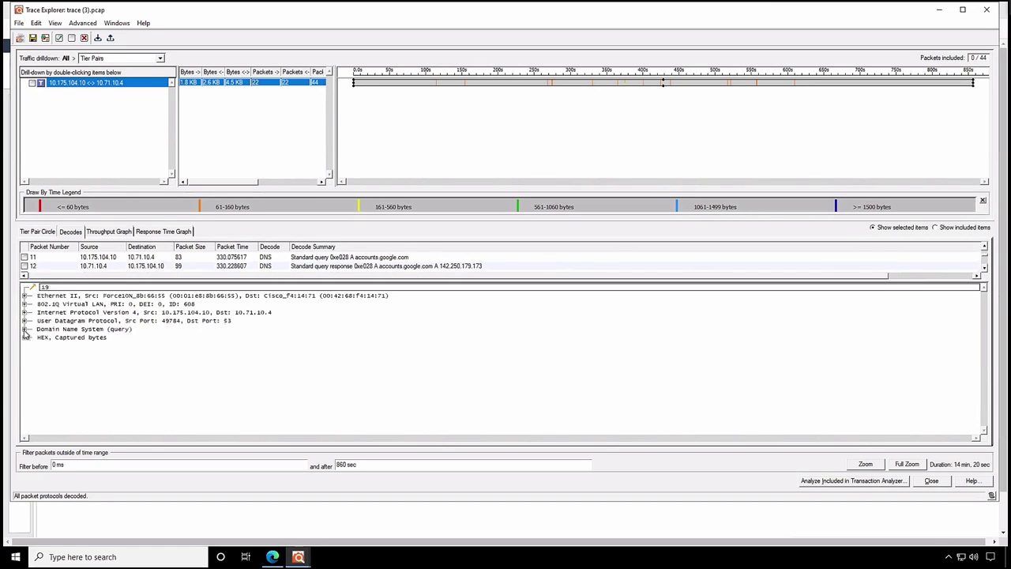
click(193, 313)
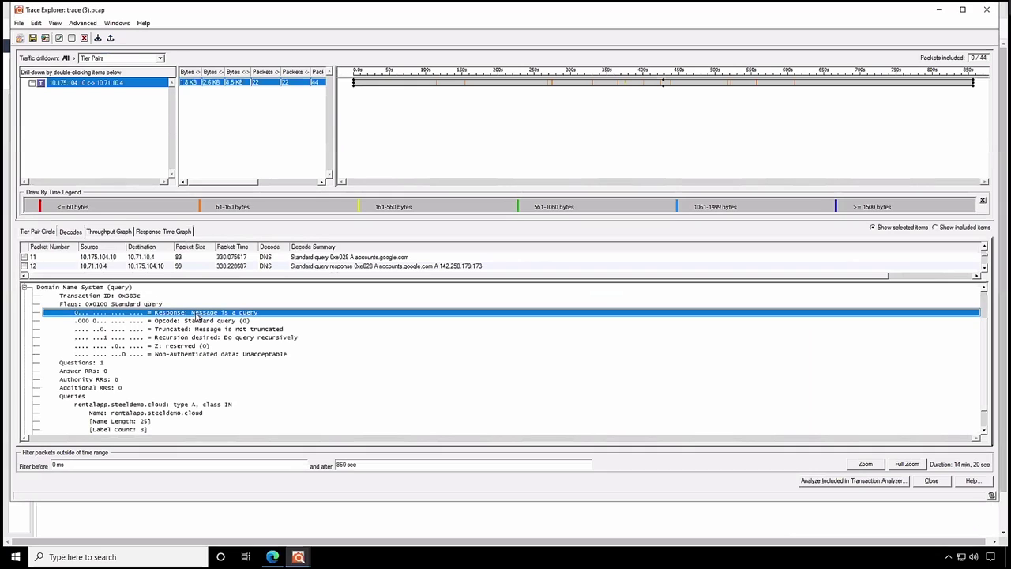
click(164, 406)
click(163, 413)
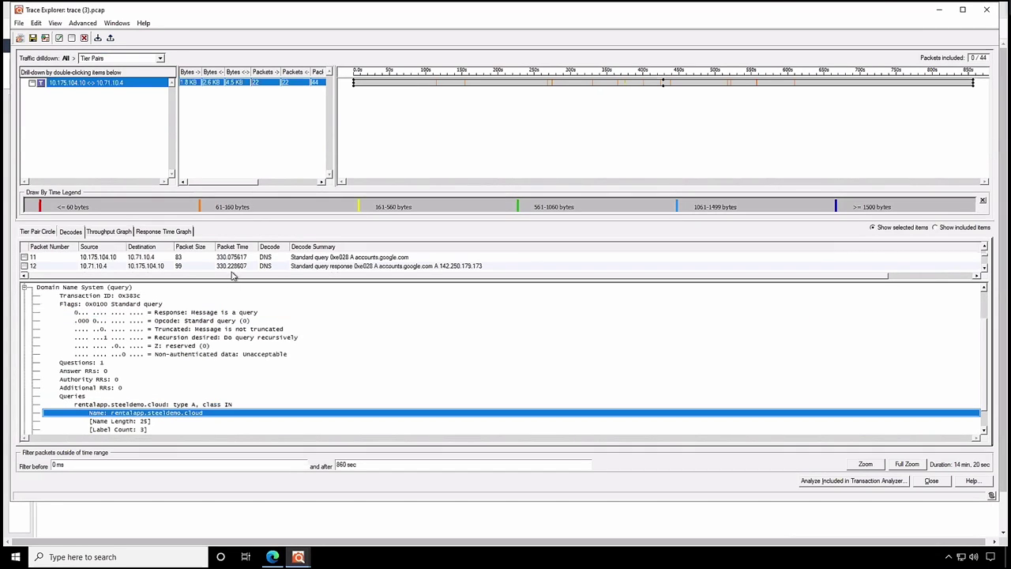
drag(237, 282, 237, 398)
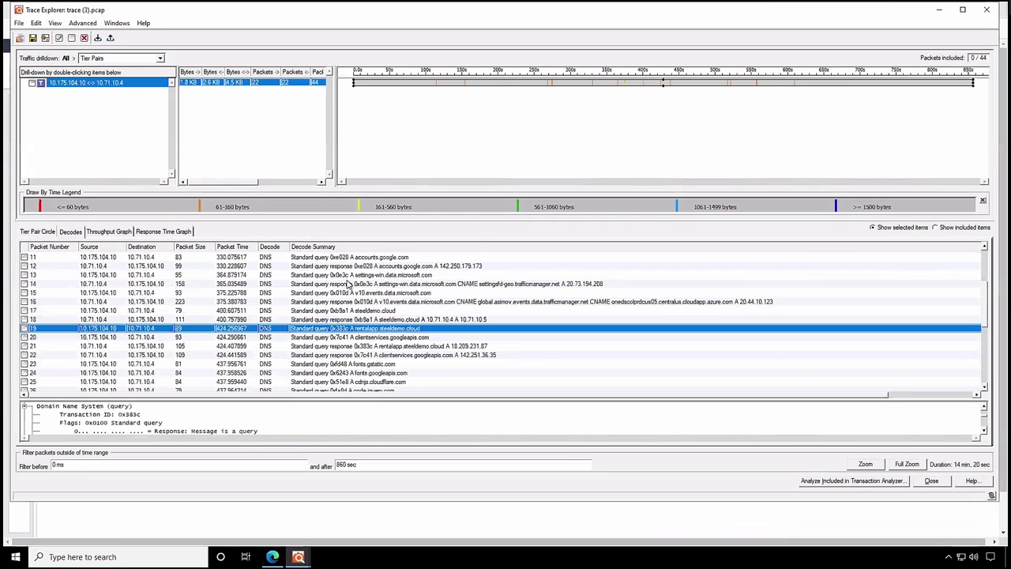
- Inspect response packet 21's DNS flags (No error) and its answer address 18.209.231.87
click(356, 348)
drag(343, 401, 308, 247)
click(170, 269)
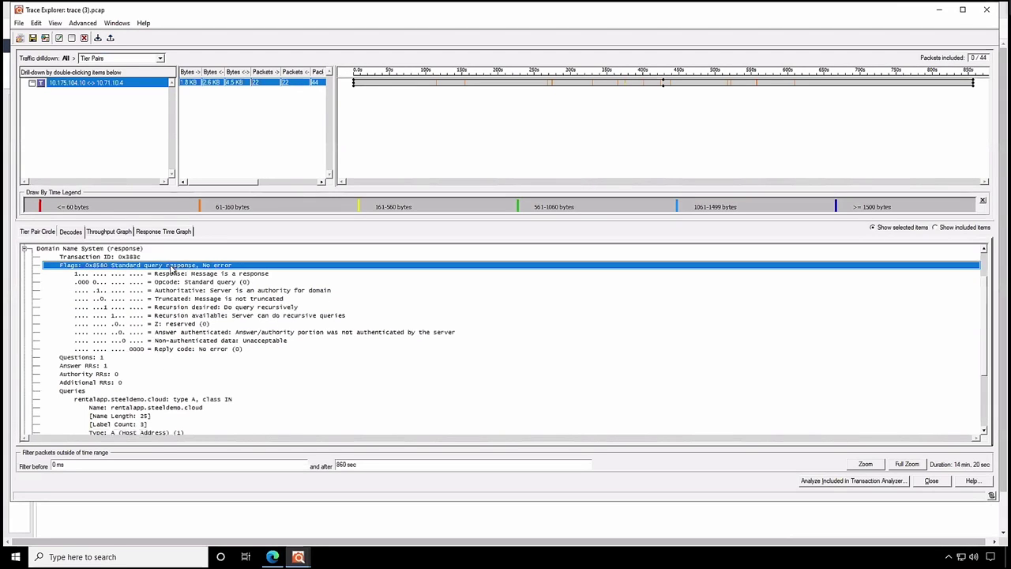
scroll(174, 333, down, 1)
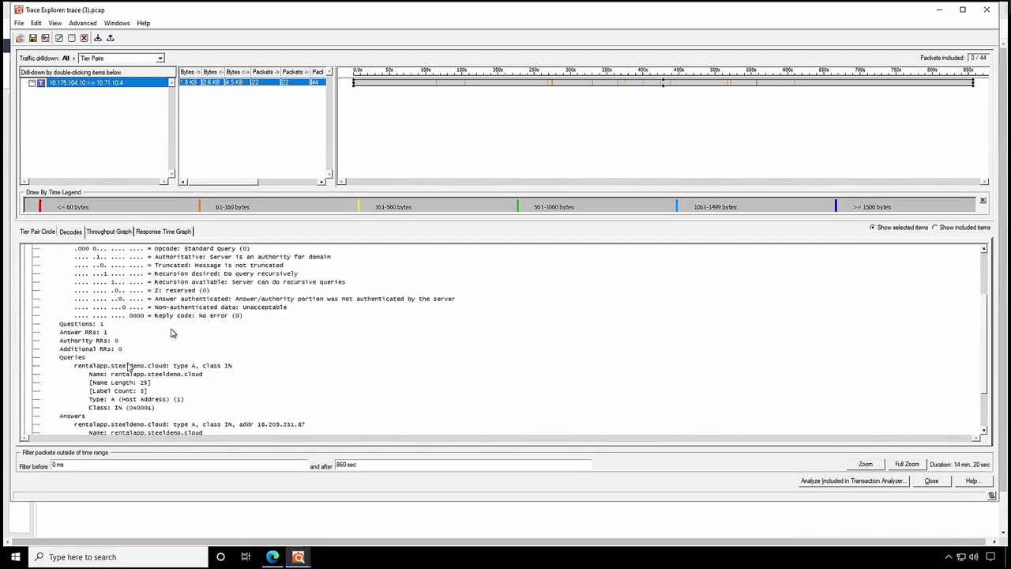
scroll(110, 412, down, 2)
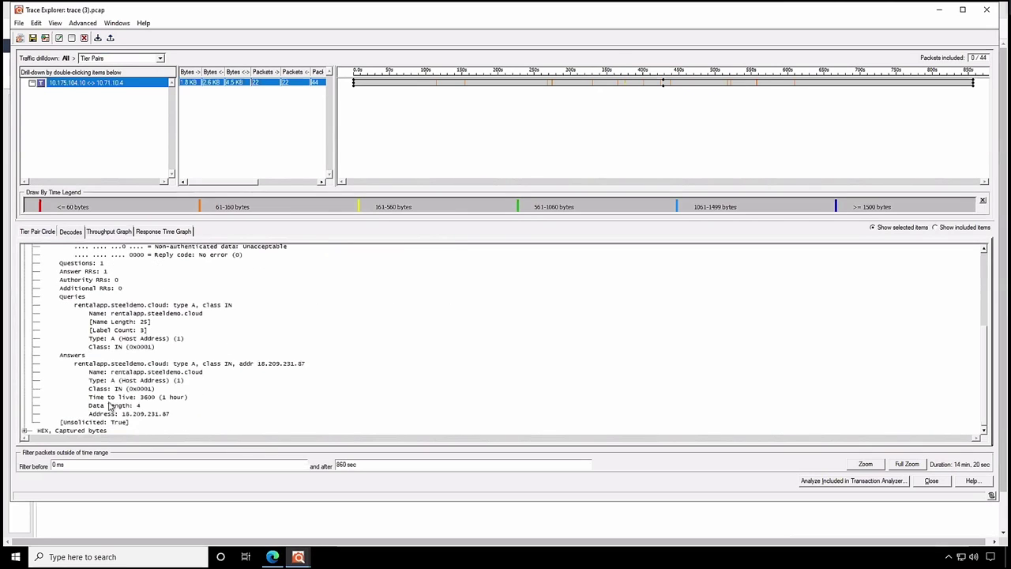
click(217, 365)
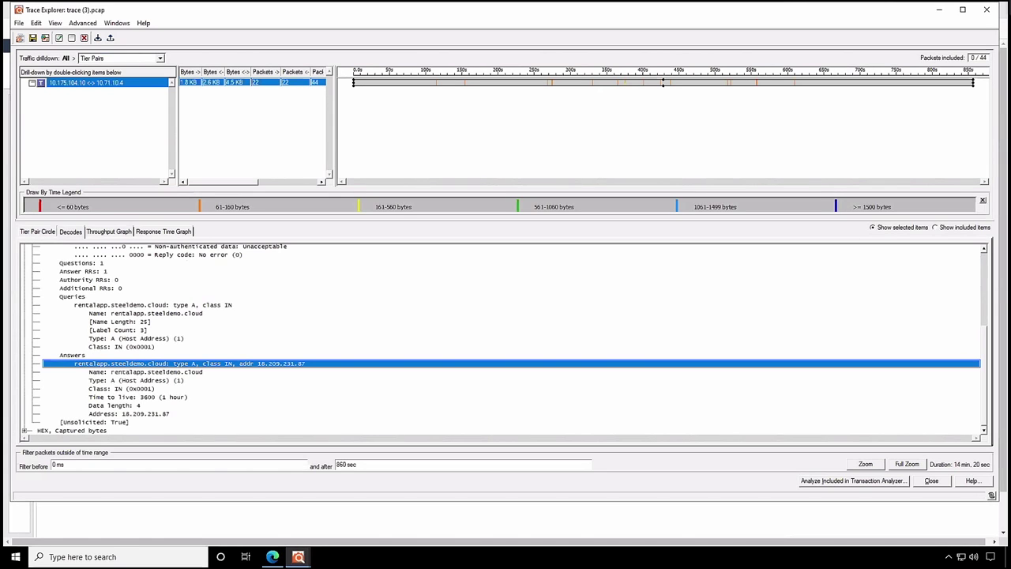
- Rerun the report with IP1 10.175.104.11 and download the host pair's packets into Trace Explorer
key(alt+Tab)
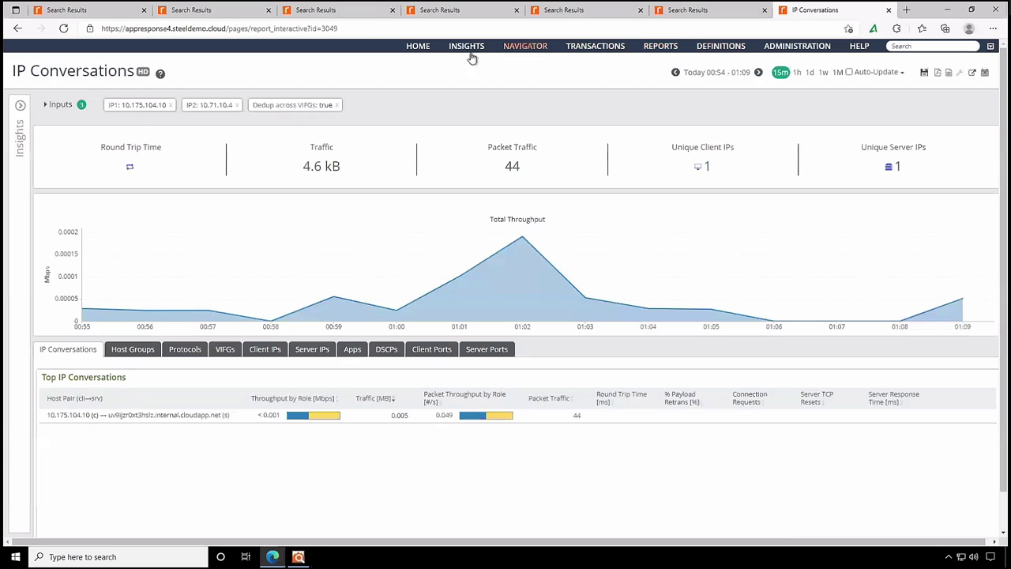
click(45, 105)
click(196, 228)
drag(196, 229, 131, 230)
text(10.175.104.11)
click(71, 392)
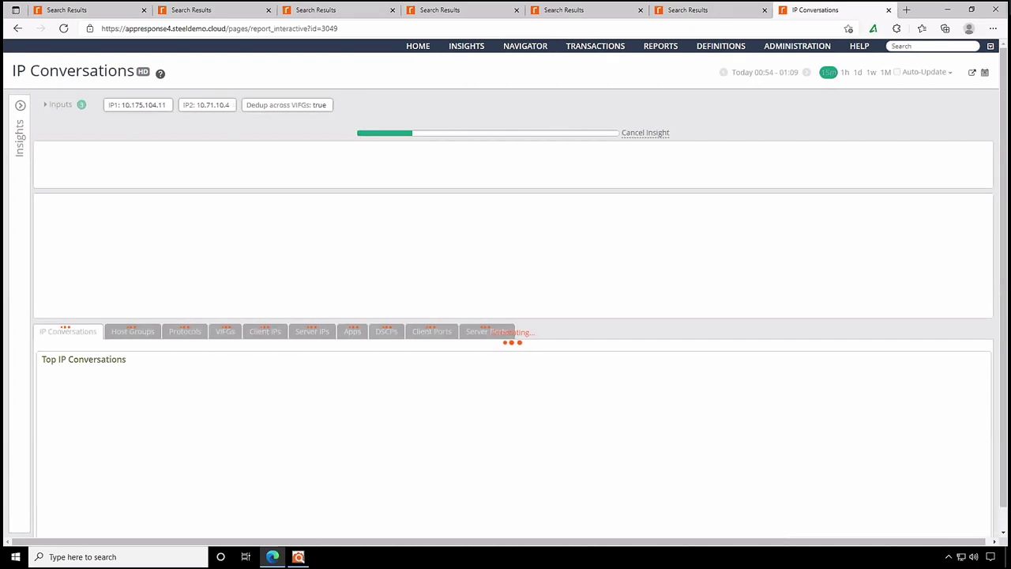
click(159, 423)
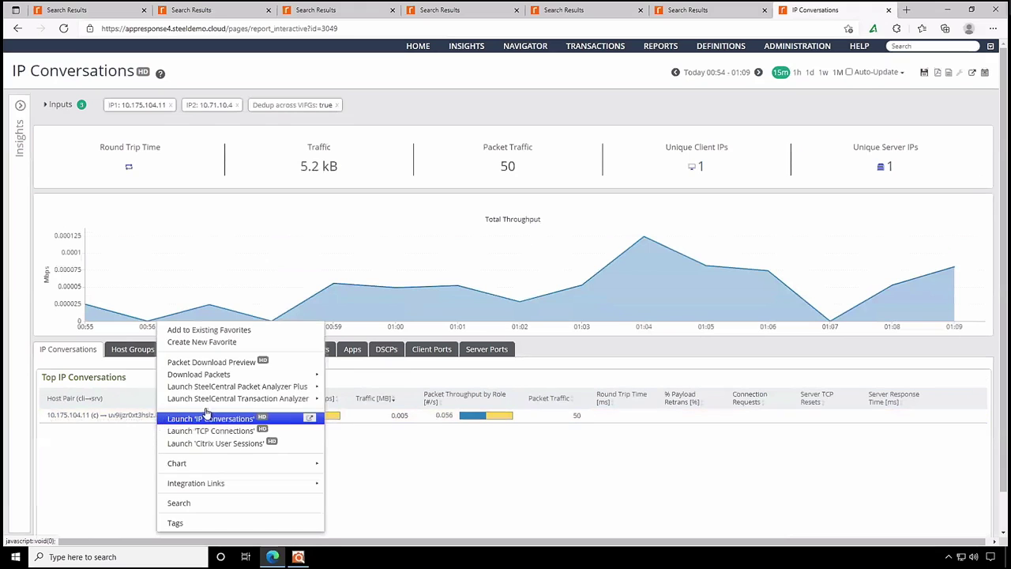
click(198, 374)
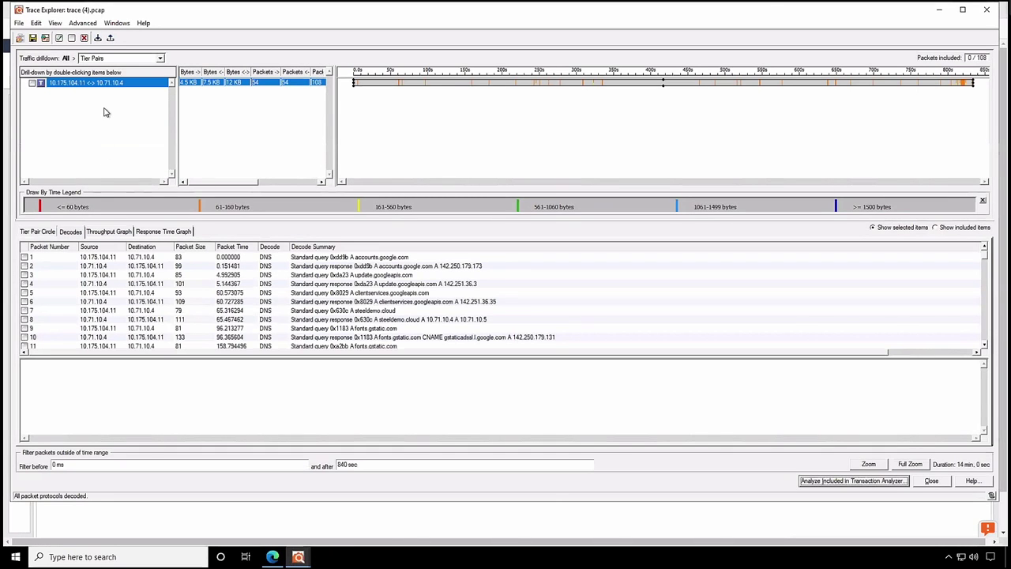
- Include all packets and switch the traffic drilldown from connections to protocols
click(32, 83)
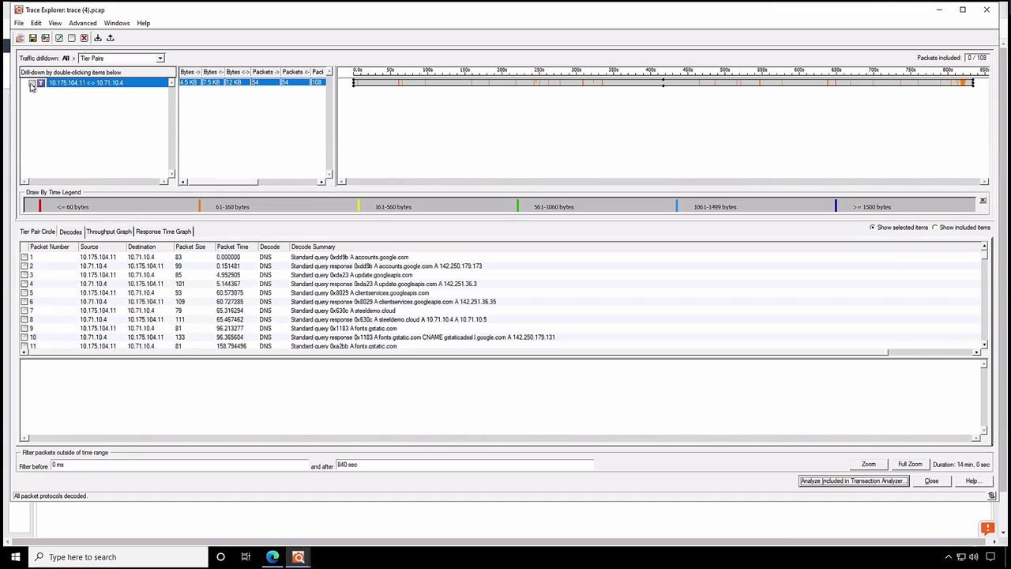
click(116, 59)
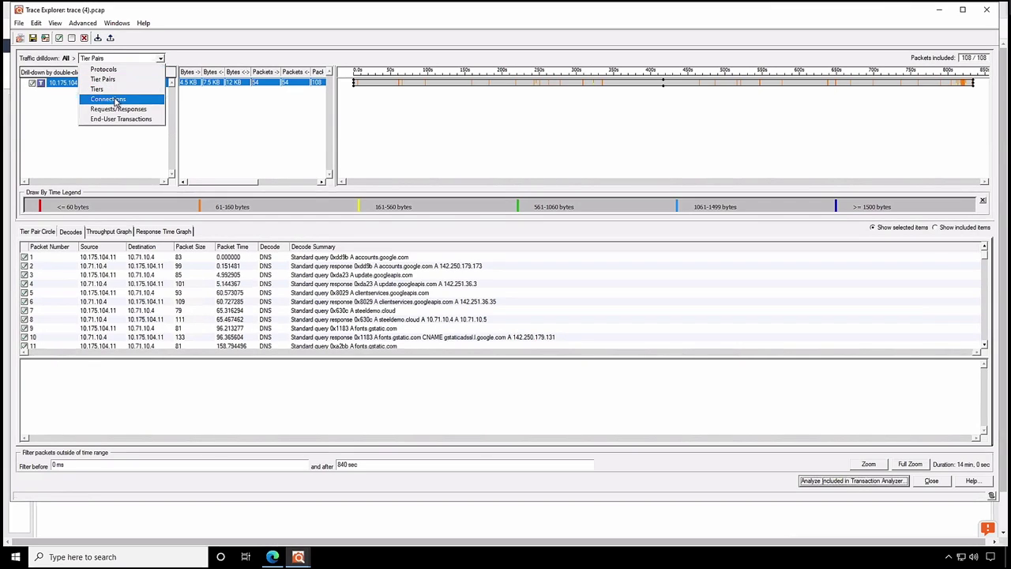
click(117, 99)
click(117, 59)
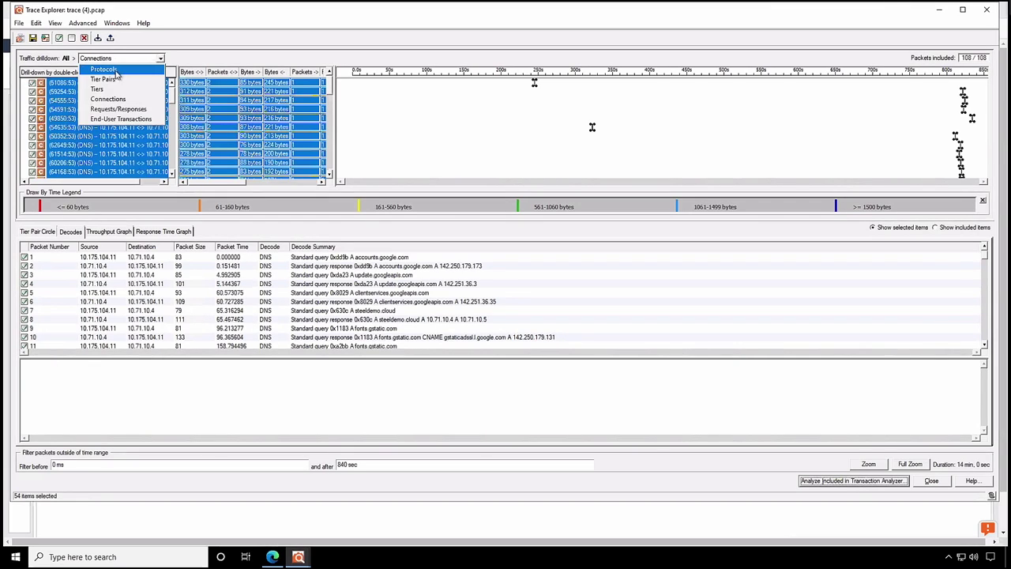
click(117, 73)
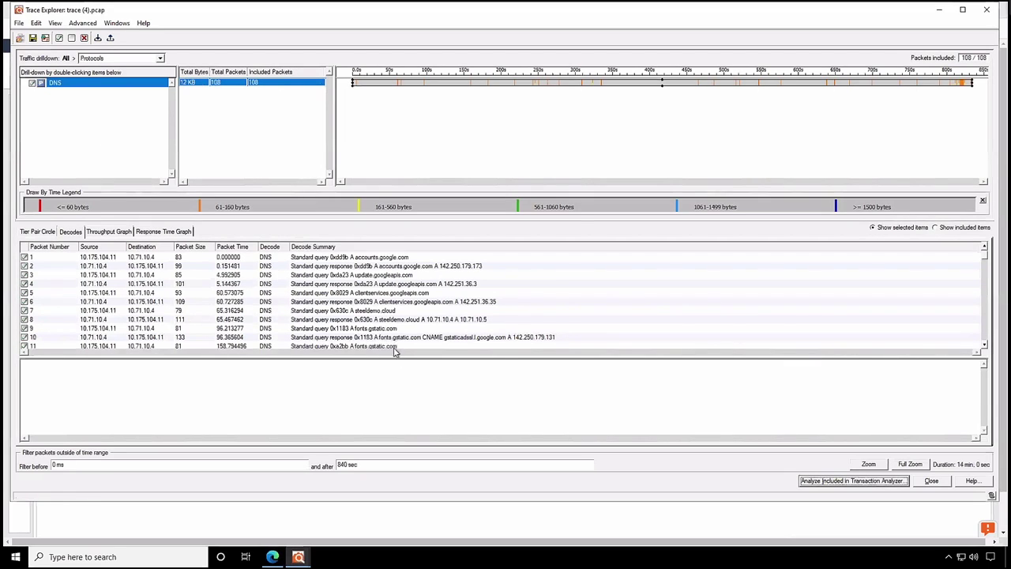
- Browse DNS packets 7 and 8, then select packet 59's rentalapp.steeldemo.cloud query
drag(399, 362, 410, 440)
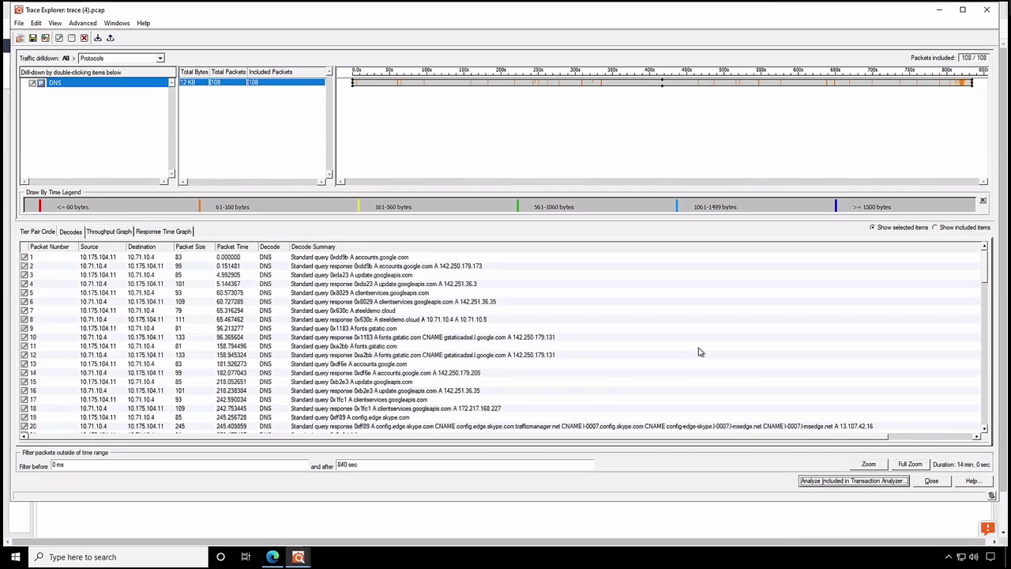
click(381, 313)
click(399, 320)
scroll(600, 367, down, 9)
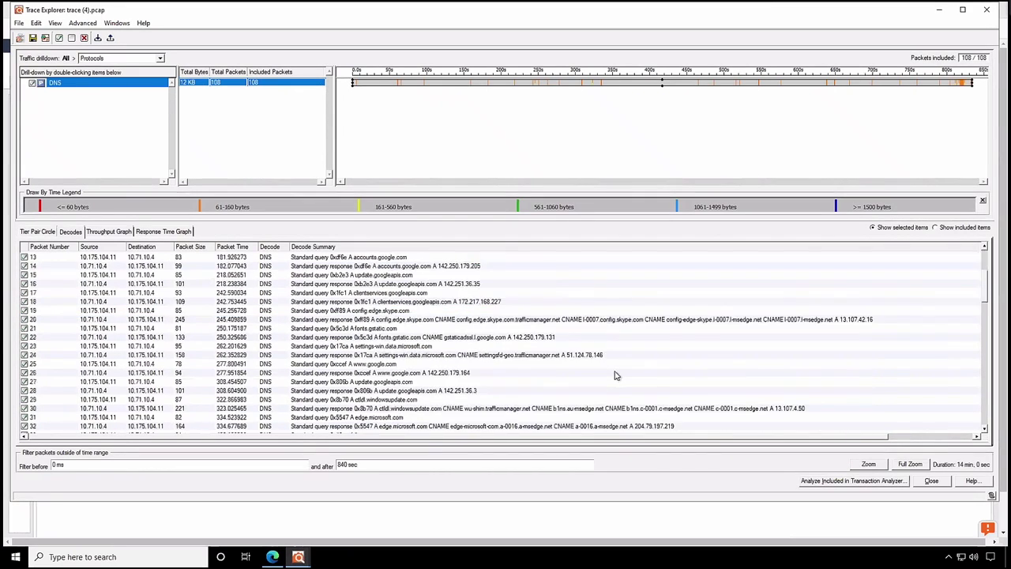
scroll(618, 377, down, 6)
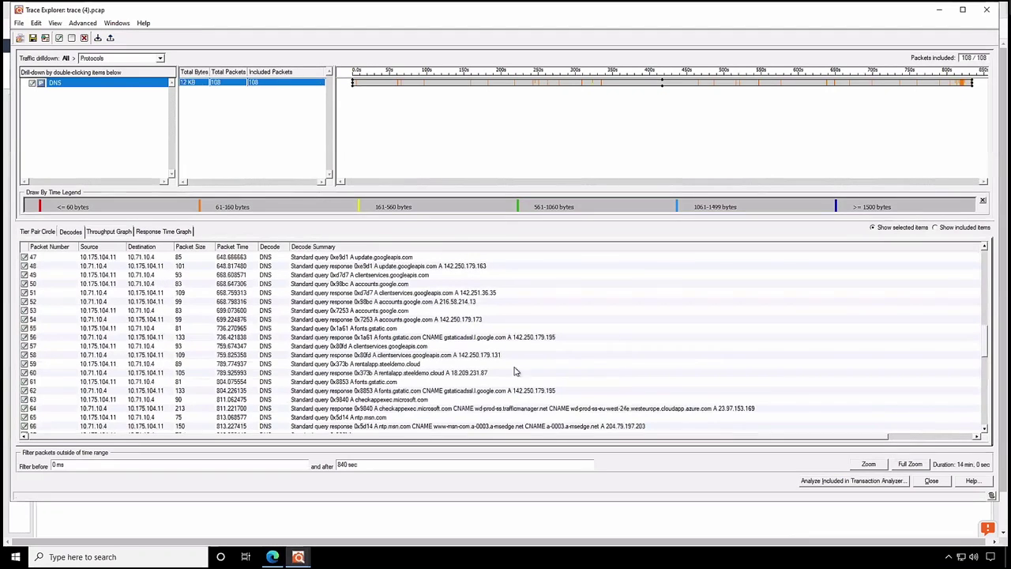
click(345, 365)
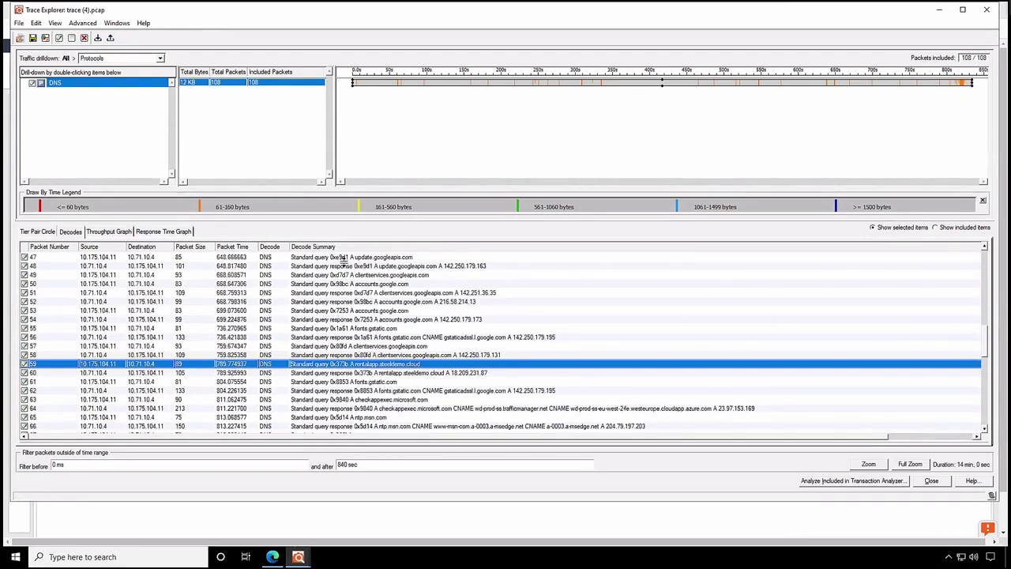
- Expand packet 59's DNS decode to review its flags and rentalapp.steeldemo.cloud query record
click(25, 311)
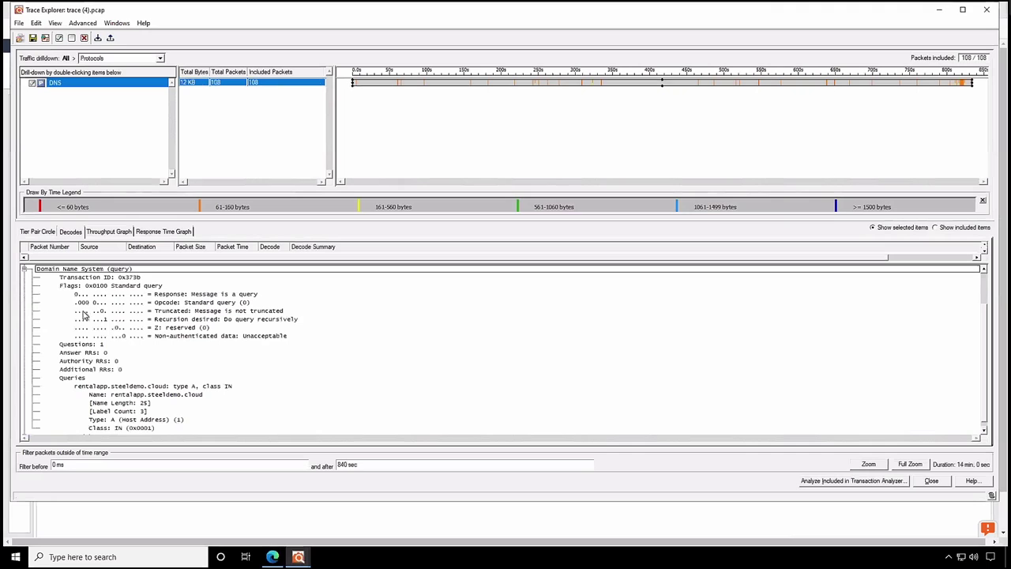
click(132, 286)
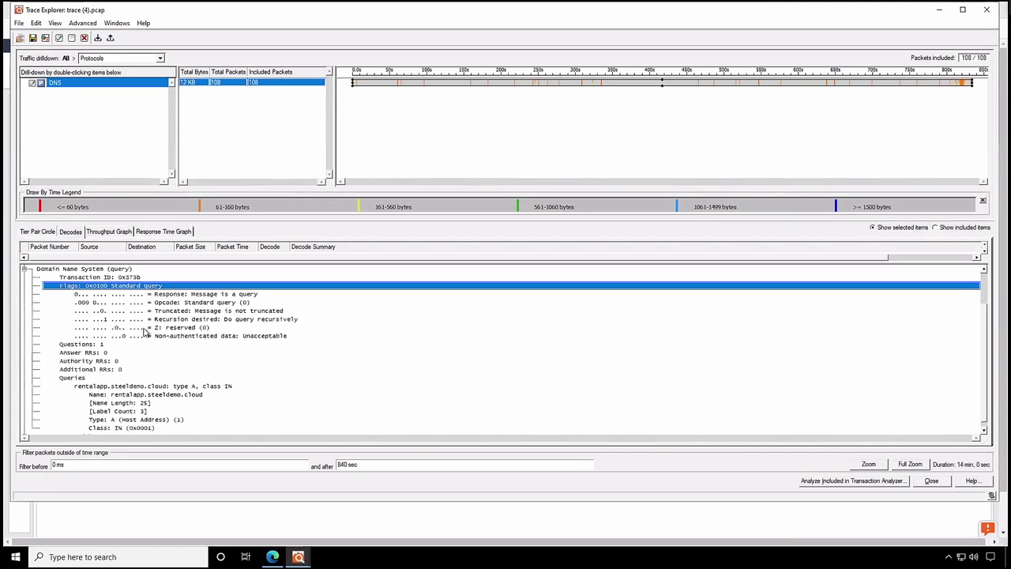
click(146, 382)
- Check response packet 60's No error flags and answer 18.209.231.87, then close the trace
drag(248, 264, 269, 422)
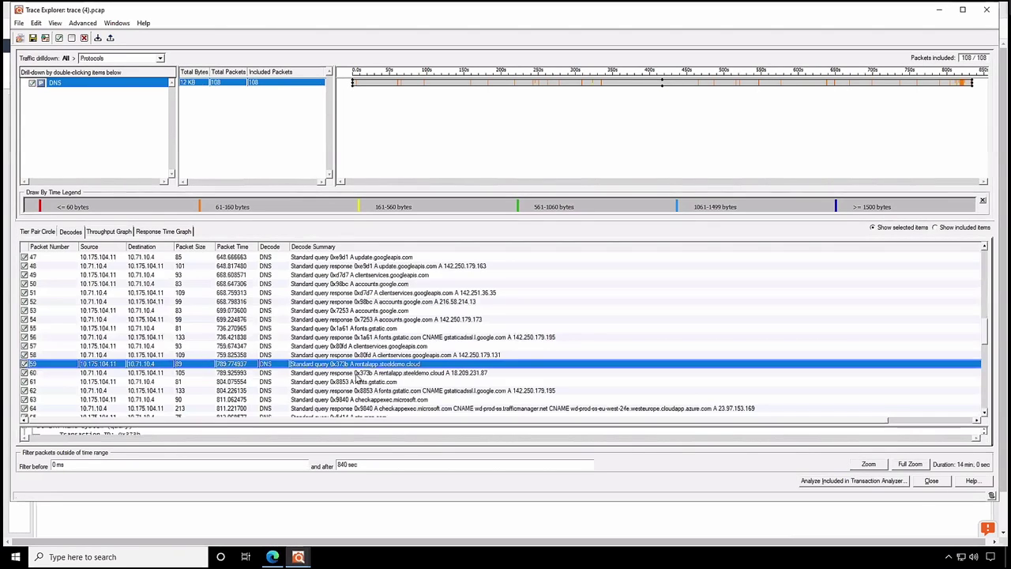
click(395, 372)
drag(353, 427, 351, 244)
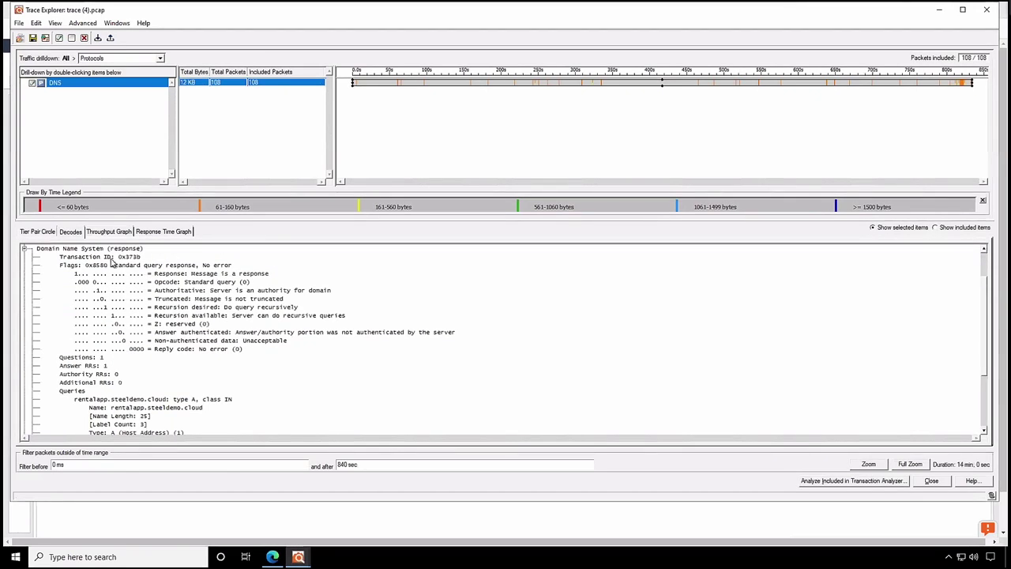
click(192, 268)
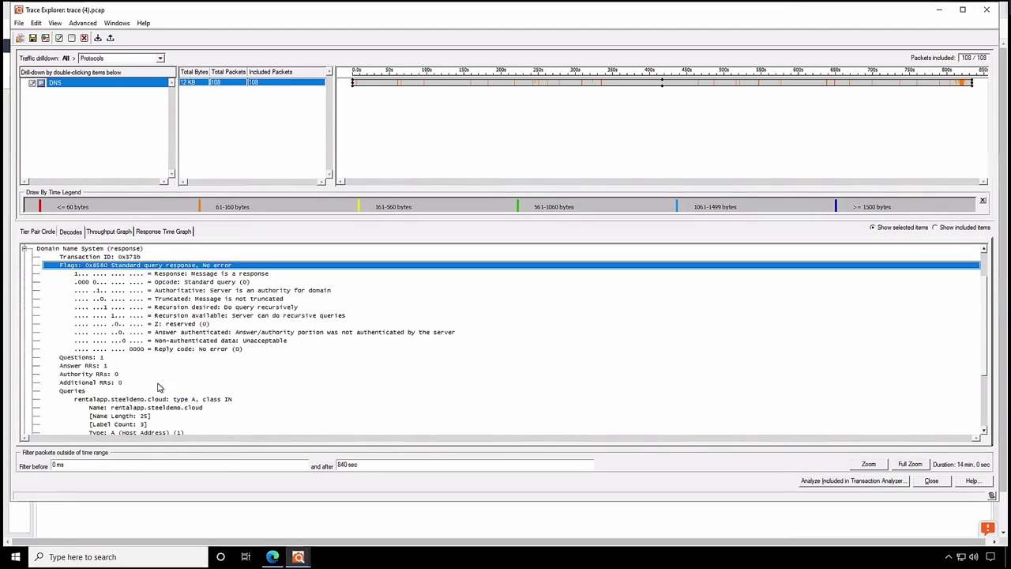
scroll(158, 395, down, 2)
scroll(158, 395, down, 2)
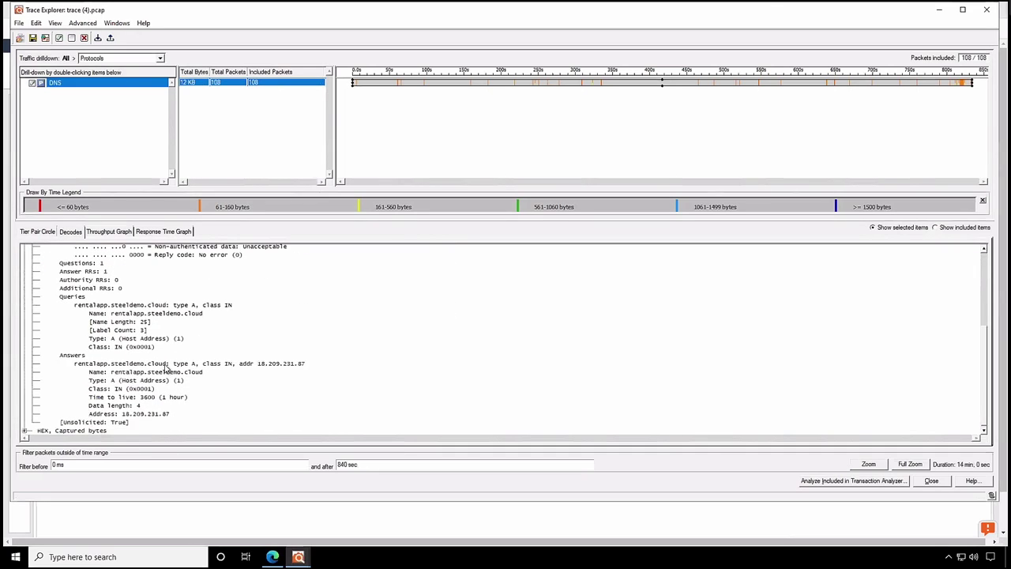
click(167, 364)
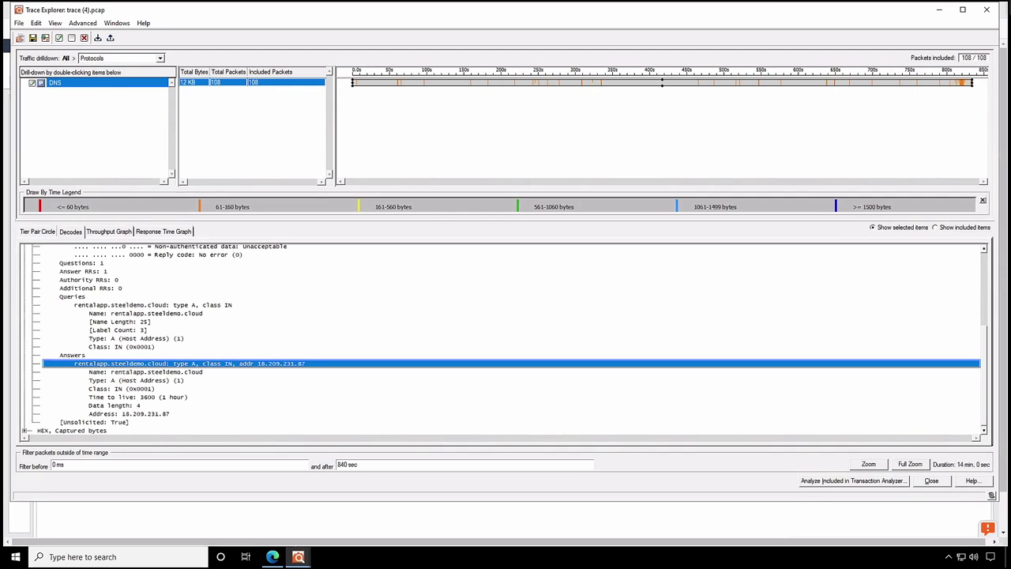
click(989, 10)
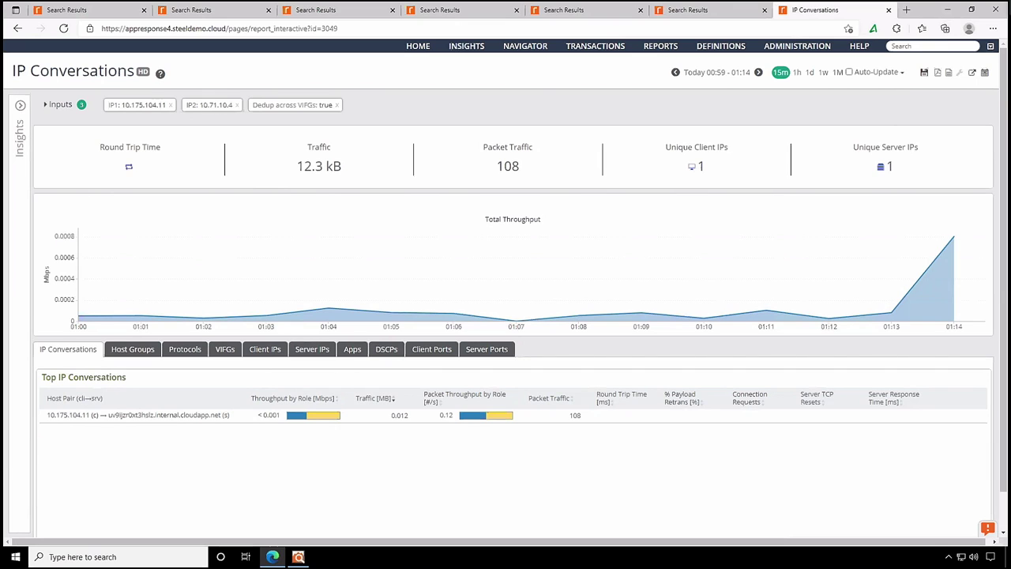
- Rerun the IP Conversations report with IP1 10.175.104.14 and IP2 1.1.1.1
click(47, 105)
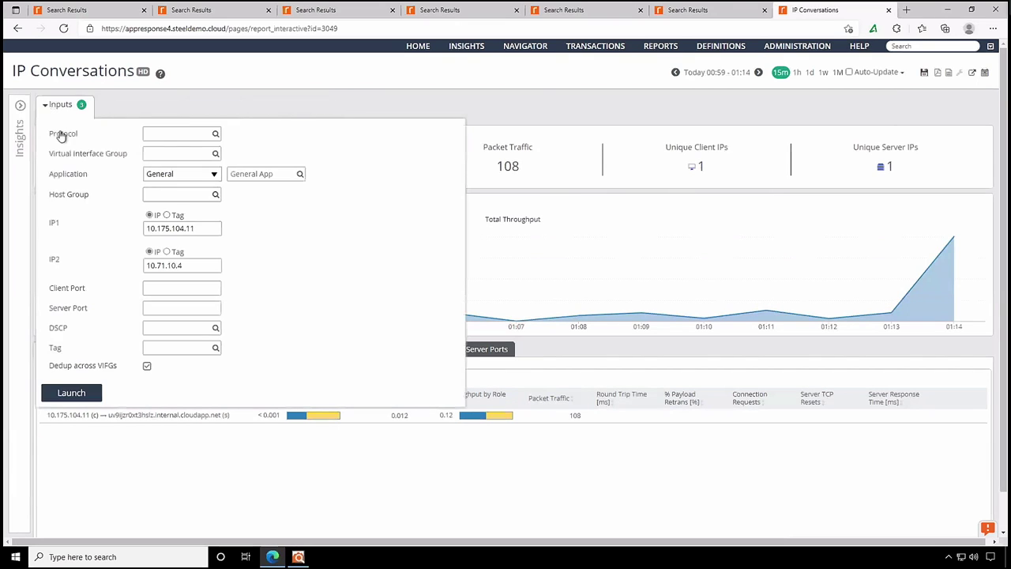
click(203, 228)
drag(203, 229, 129, 228)
text(10.175.104.14)
drag(198, 265, 133, 268)
text(1.1.1.1)
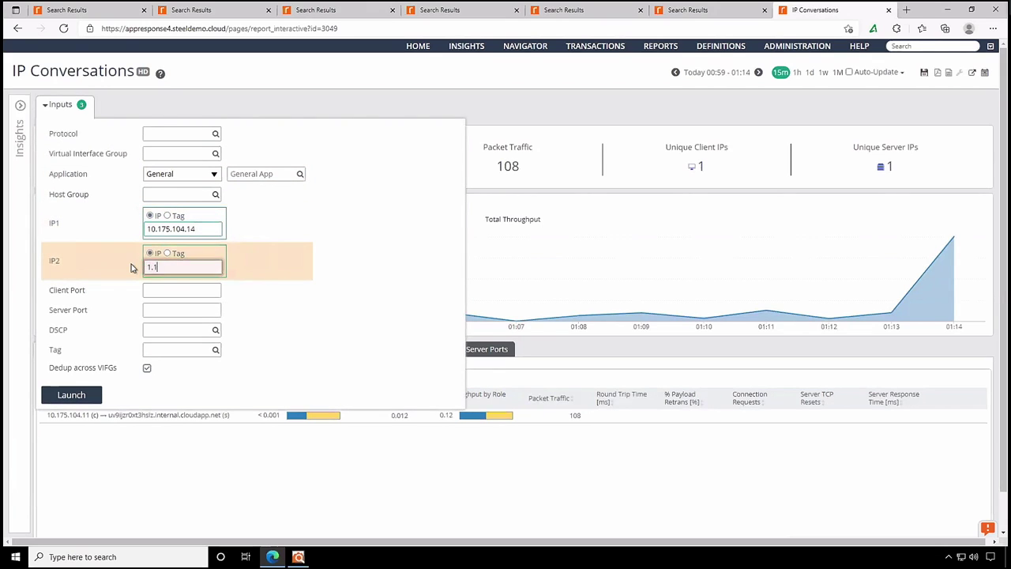
click(71, 394)
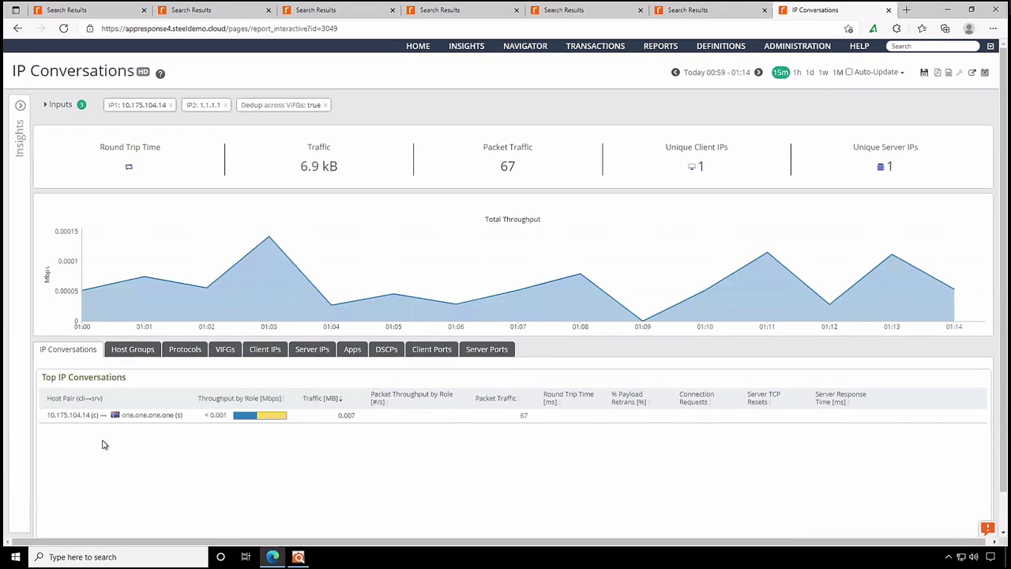
- Download the 10.175.104.14 to one.one.one.one conversation's packets into Trace Explorer
click(142, 420)
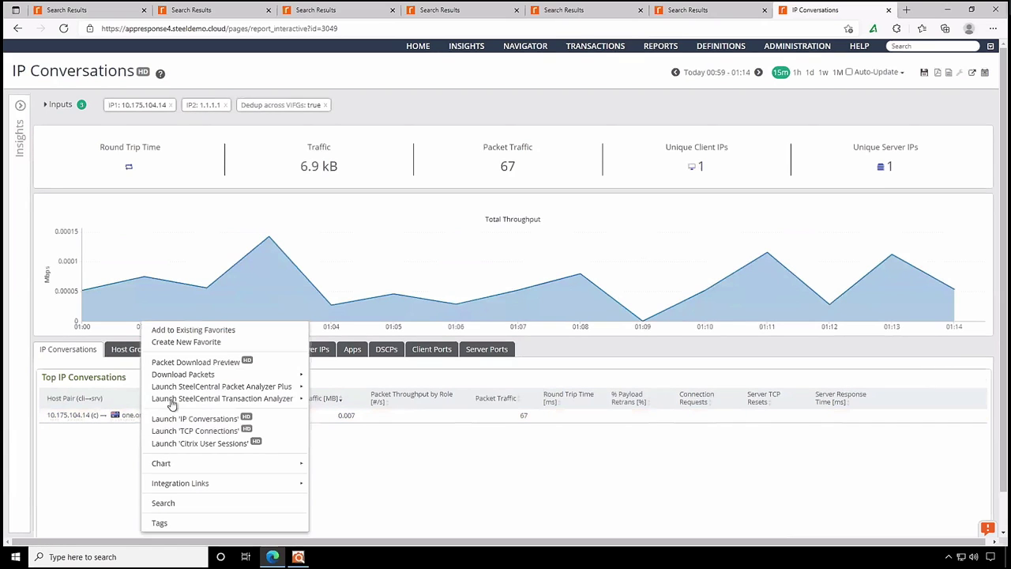
mouse_move(237, 375)
click(348, 380)
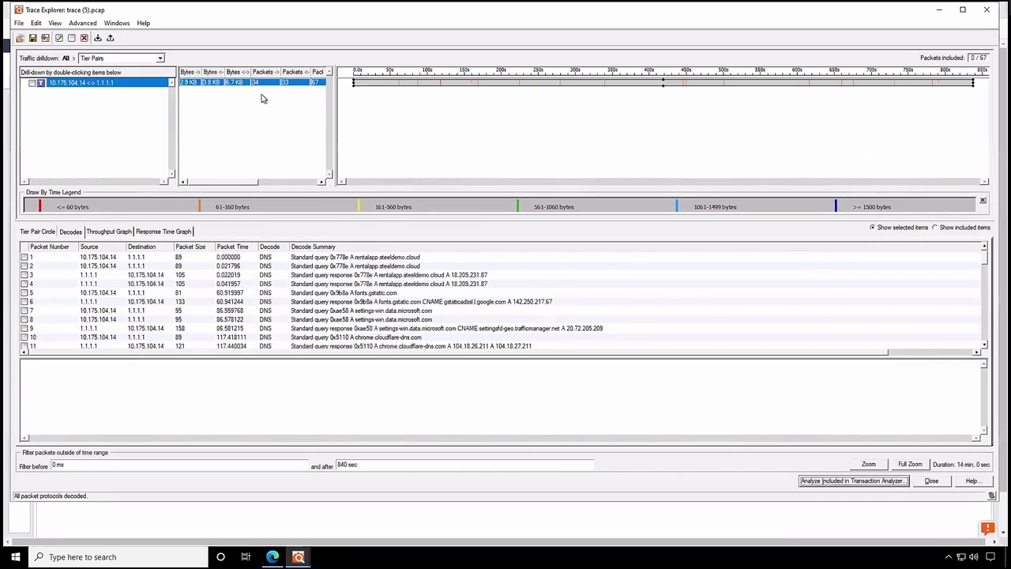
- Inspect query packet 1's DNS flags and its rentalapp.steeldemo.cloud query record
click(304, 259)
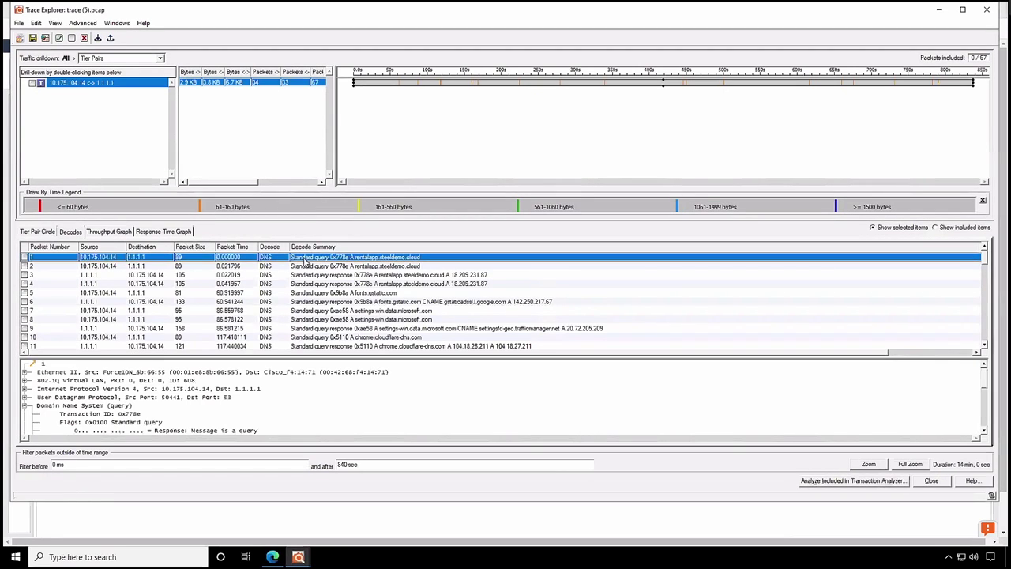
drag(248, 357, 248, 259)
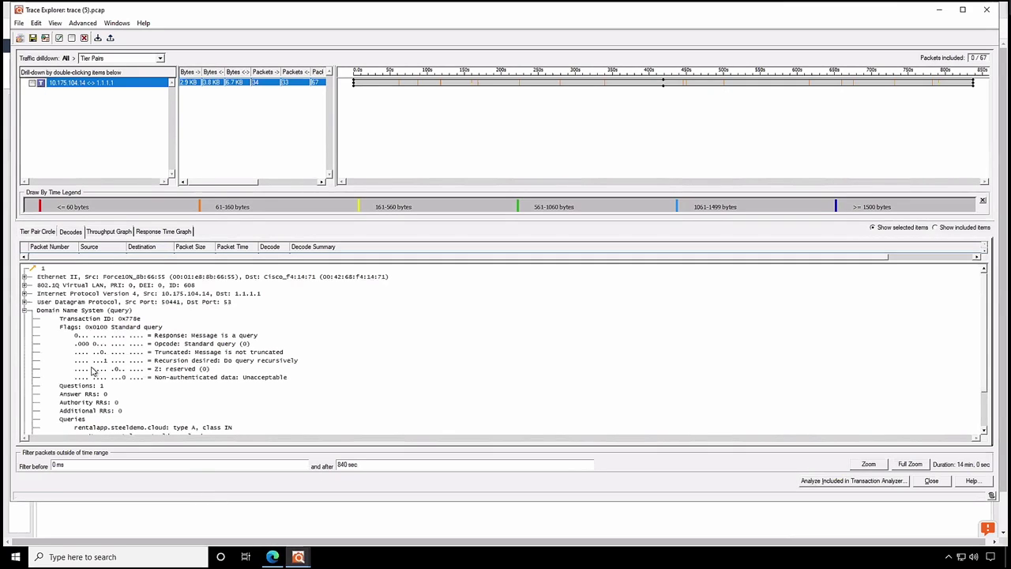
click(135, 327)
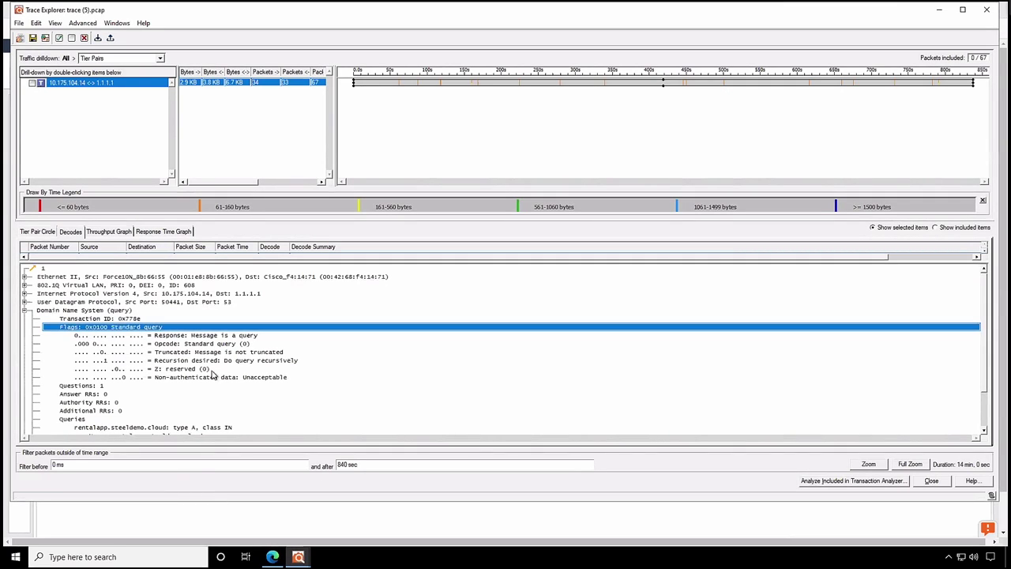
scroll(267, 382, down, 1)
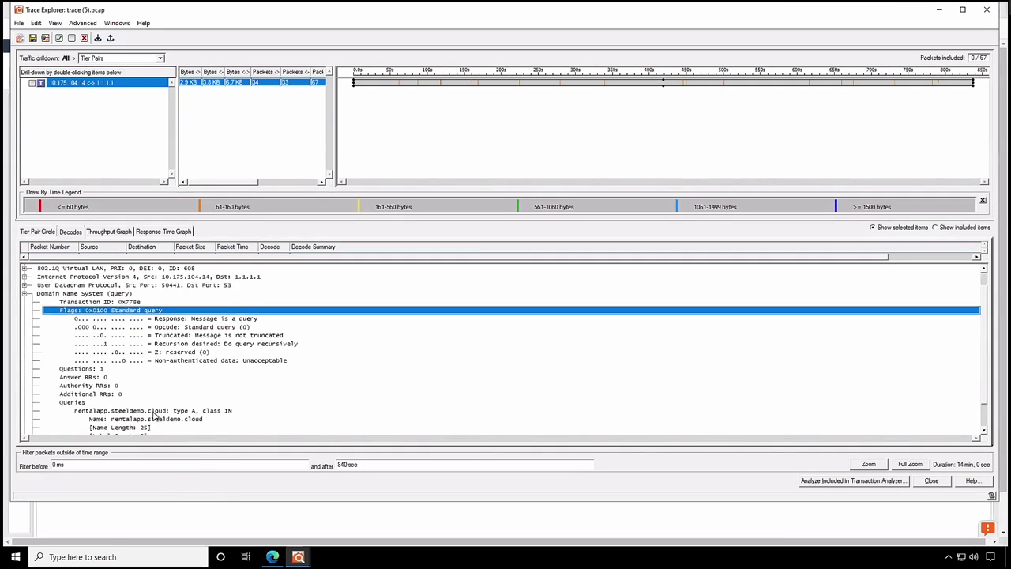
click(150, 412)
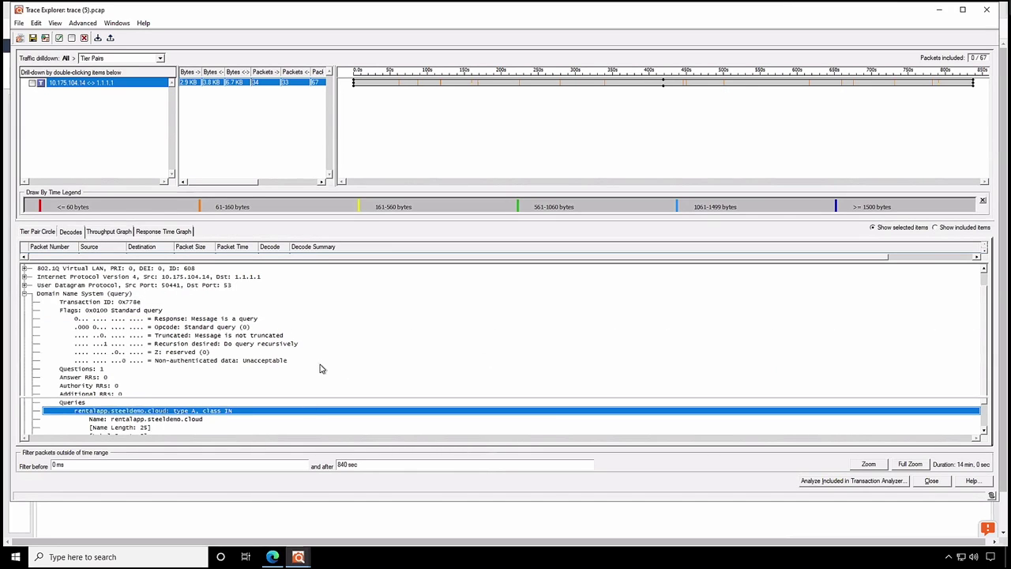
- Inspect response packet 3's flags, query, and answer 18.209.231.87 with 155-second TTL
click(383, 269)
click(384, 274)
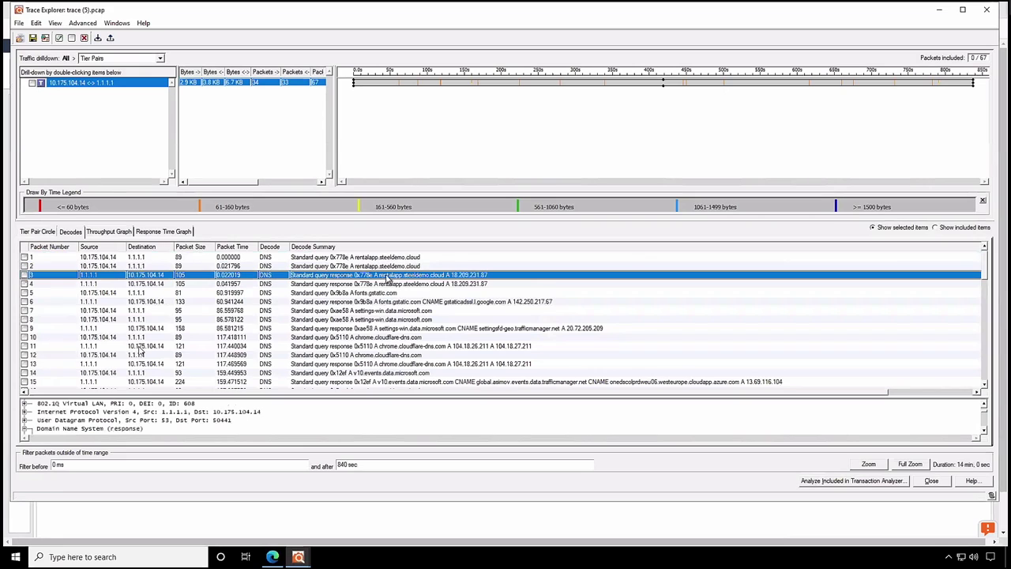
drag(375, 401, 372, 239)
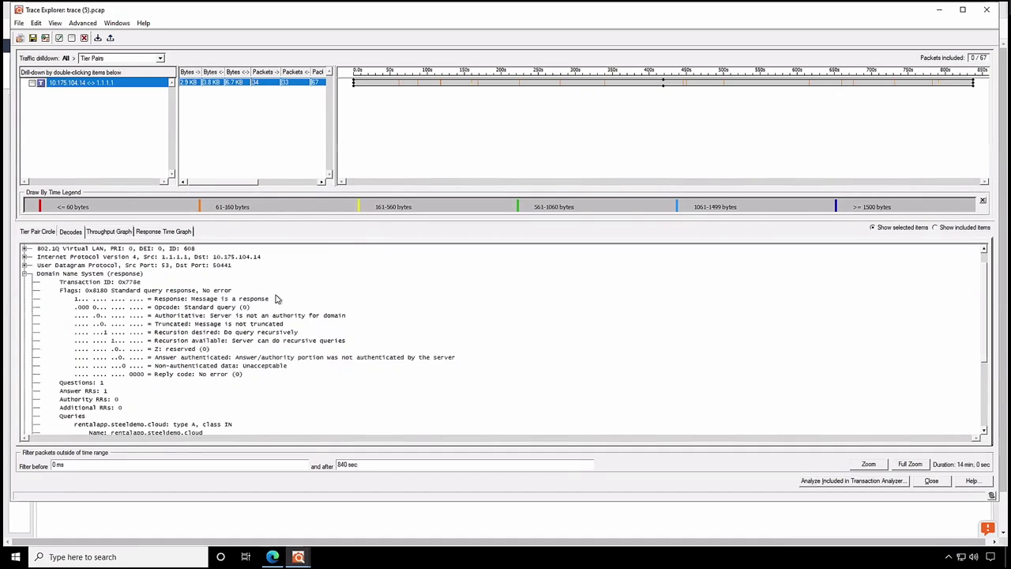
click(197, 291)
scroll(562, 350, down, 4)
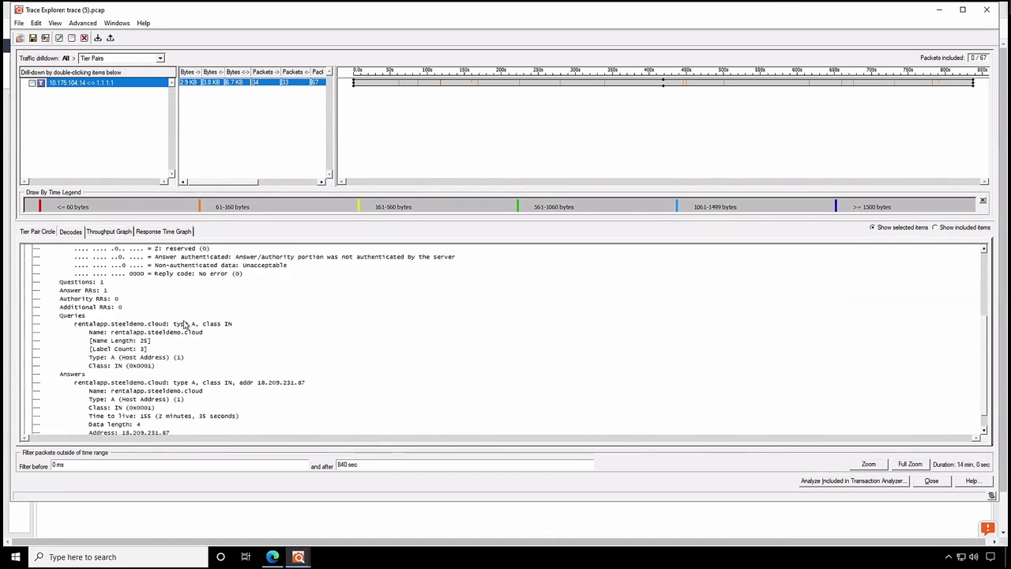
click(153, 326)
click(77, 384)
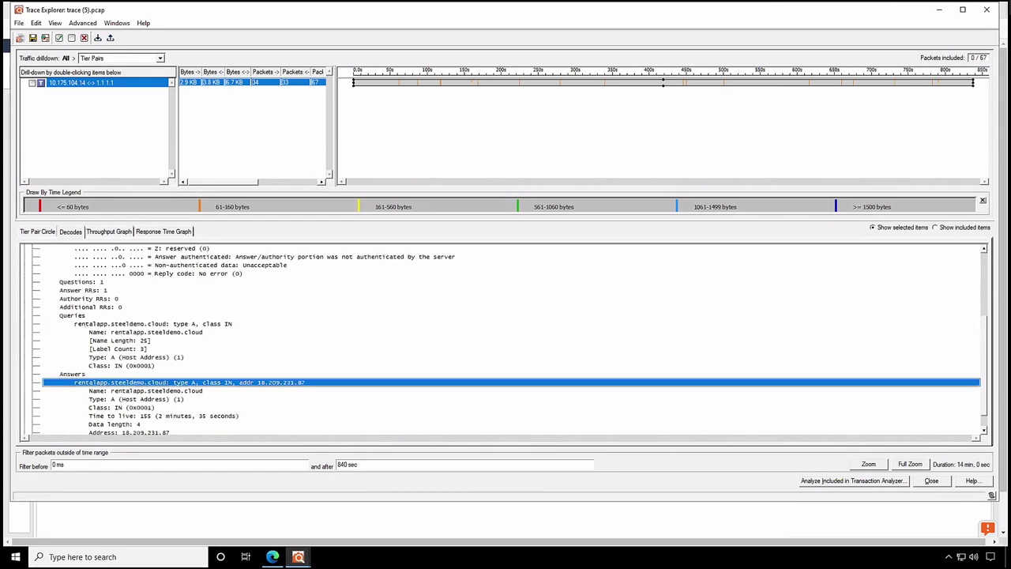